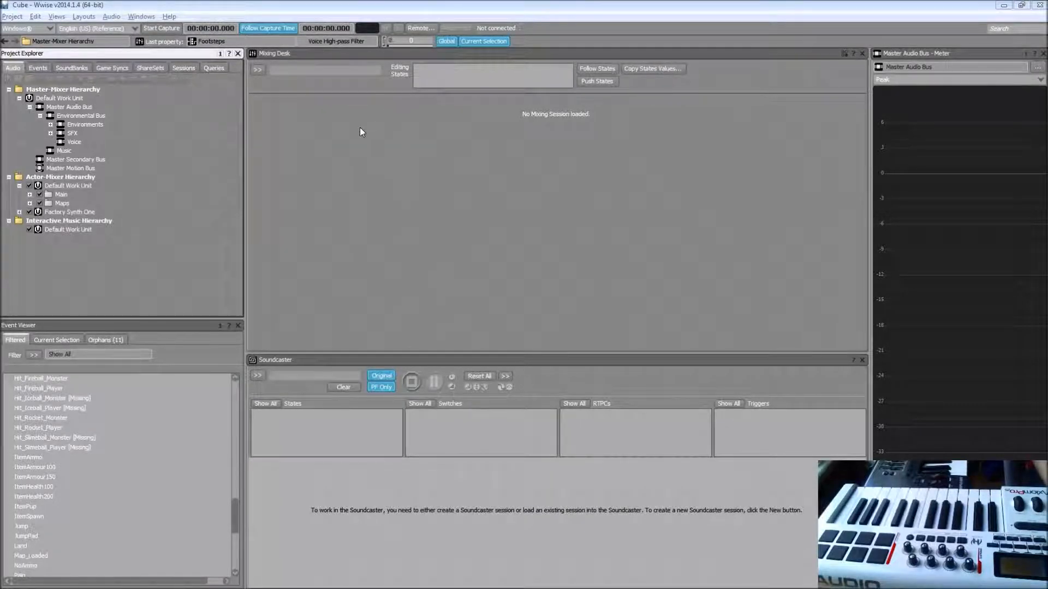
Step: Remove the Axiom Pro Keyboard and Axiom Pro Transport entries from the control surface devices
click(342, 87)
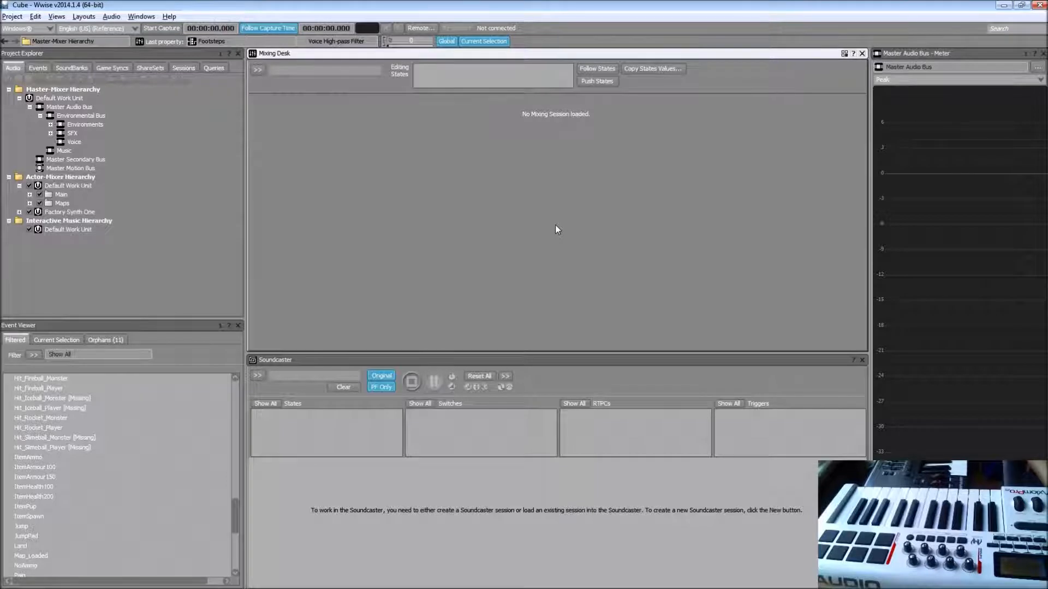
key(shift+d)
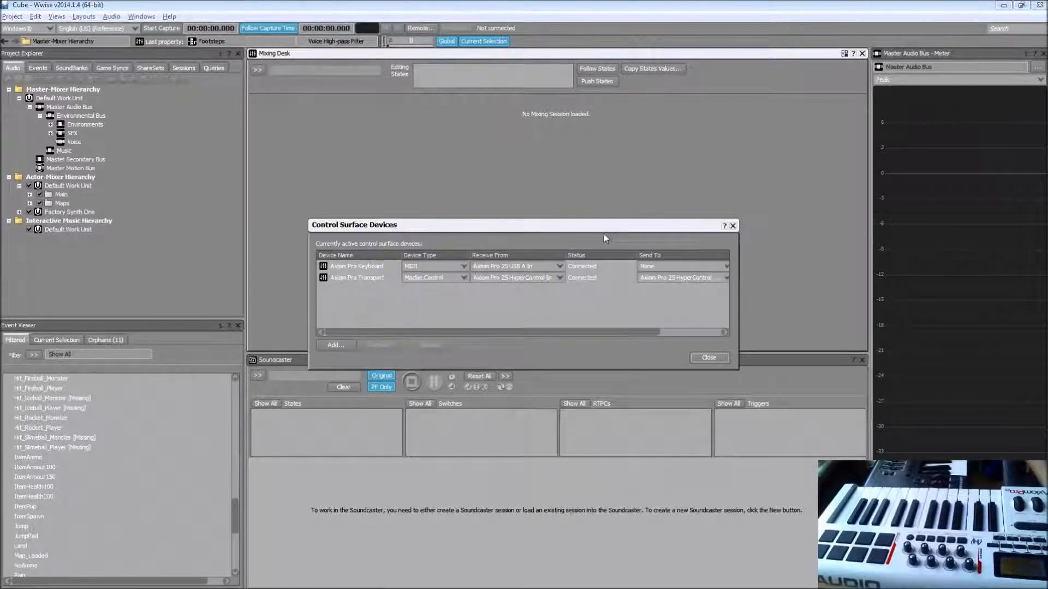
click(366, 269)
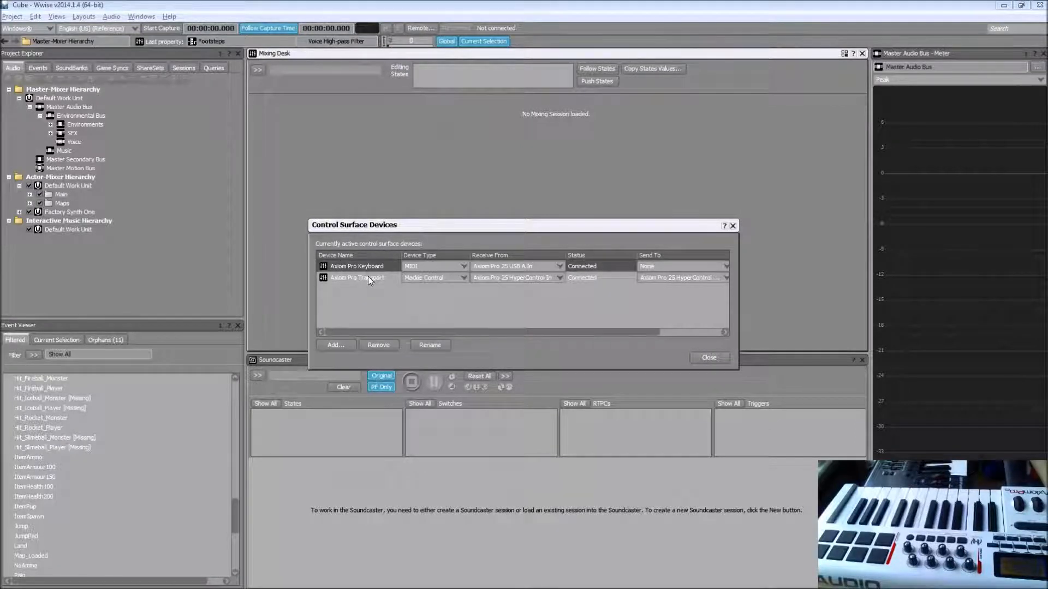
click(381, 345)
click(378, 268)
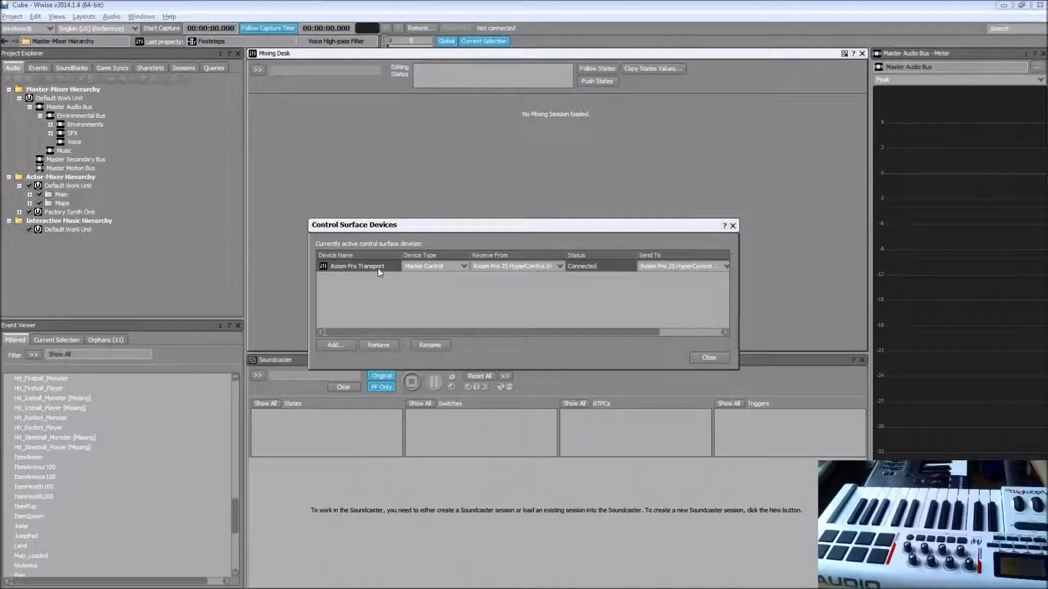
click(379, 346)
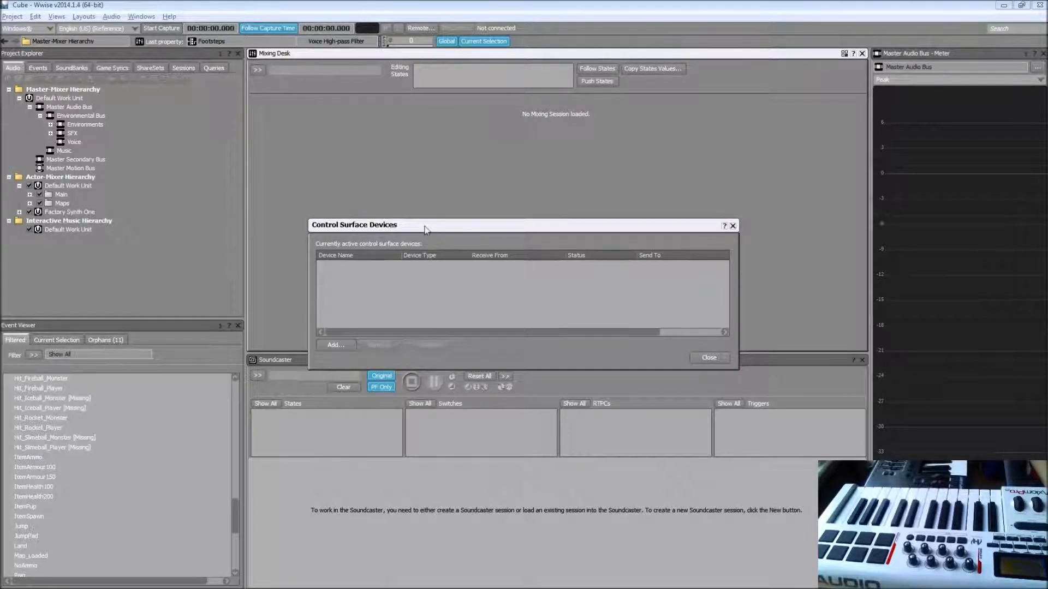
Step: Add a control surface device named "Axiom Pro Keyboard"
drag(425, 225, 405, 196)
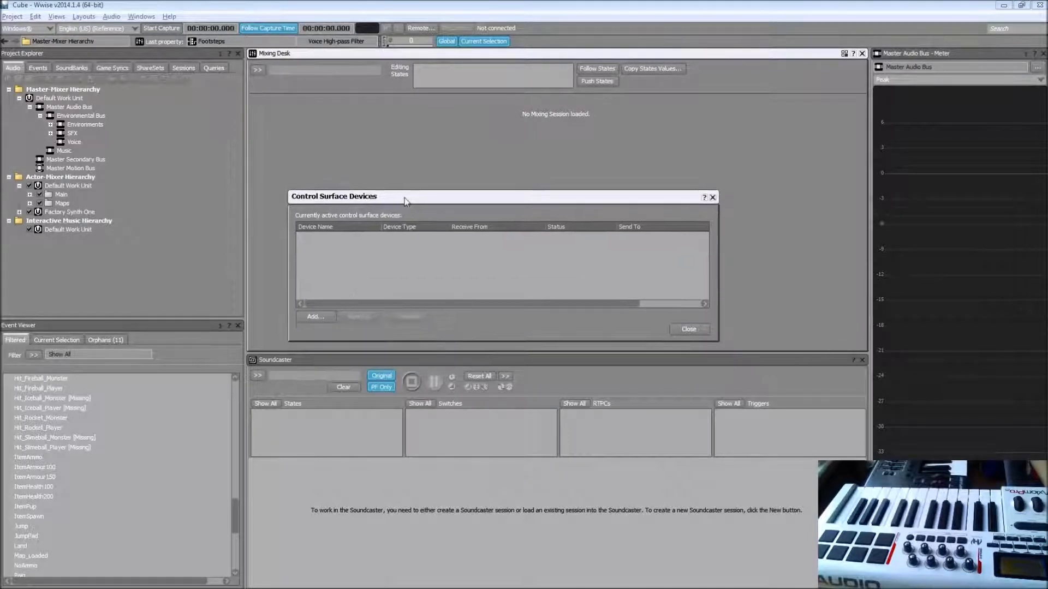
click(327, 319)
text(Ax)
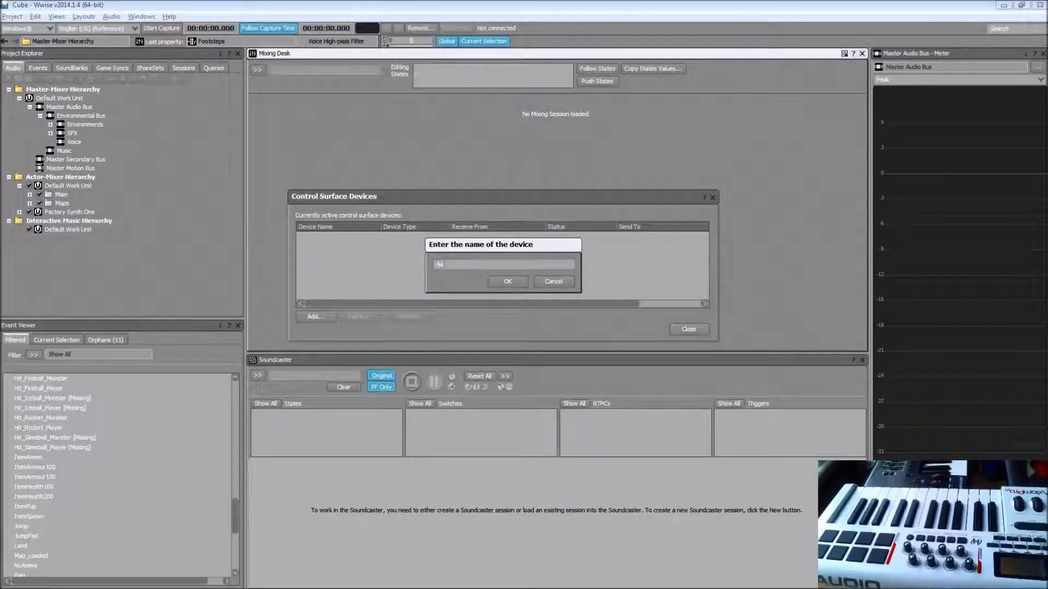
text(iom Pro Keyboard)
key(Return)
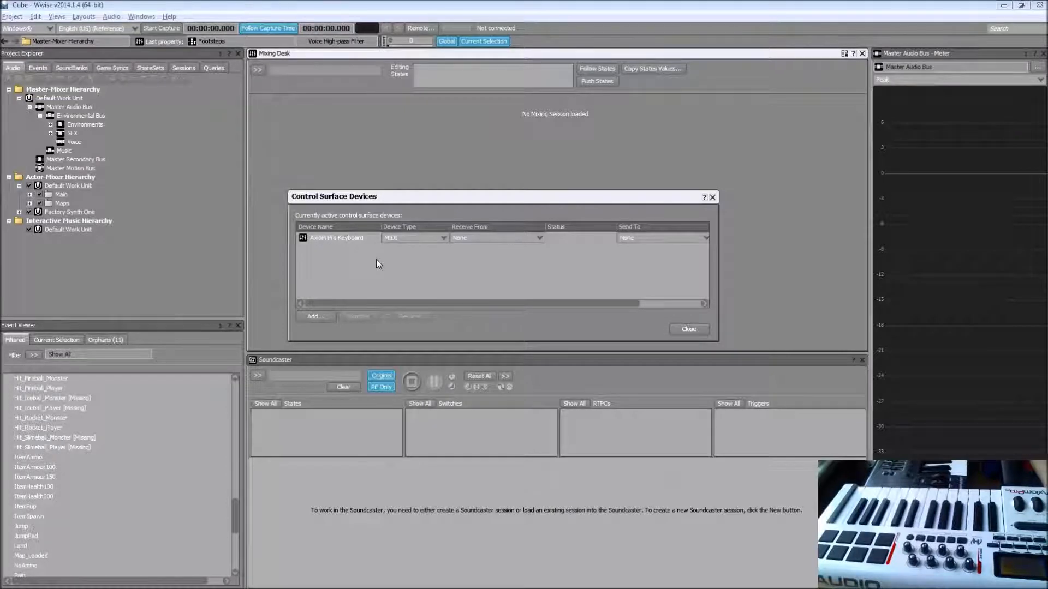
click(425, 239)
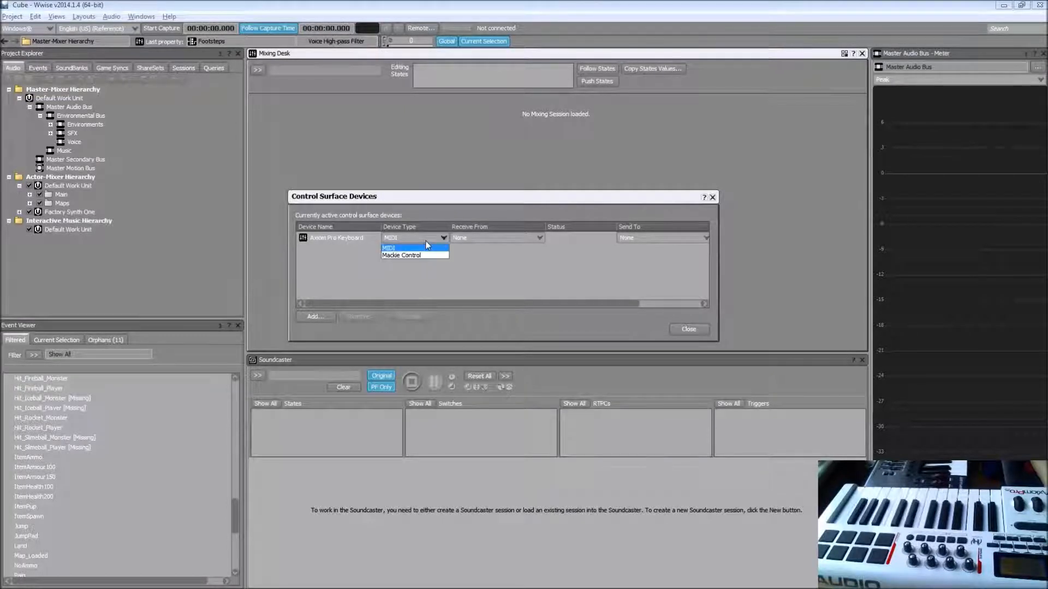
click(394, 249)
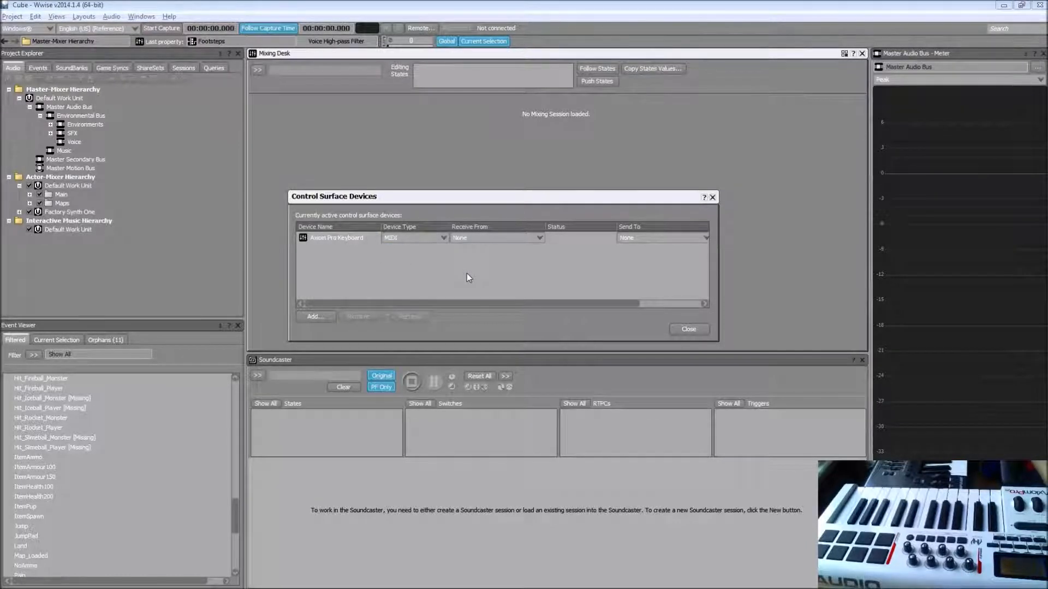
click(503, 239)
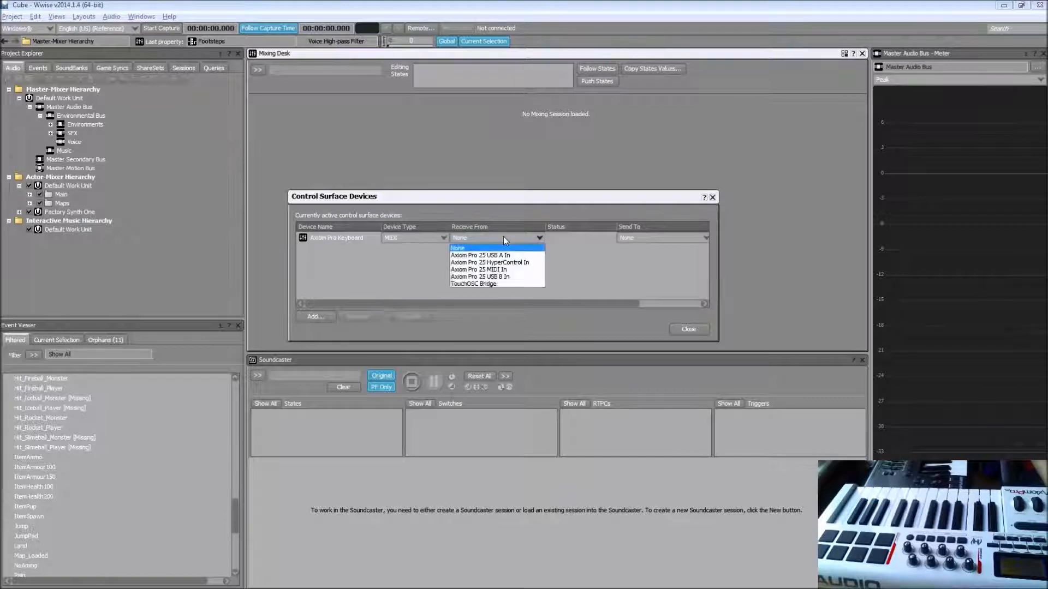
click(496, 254)
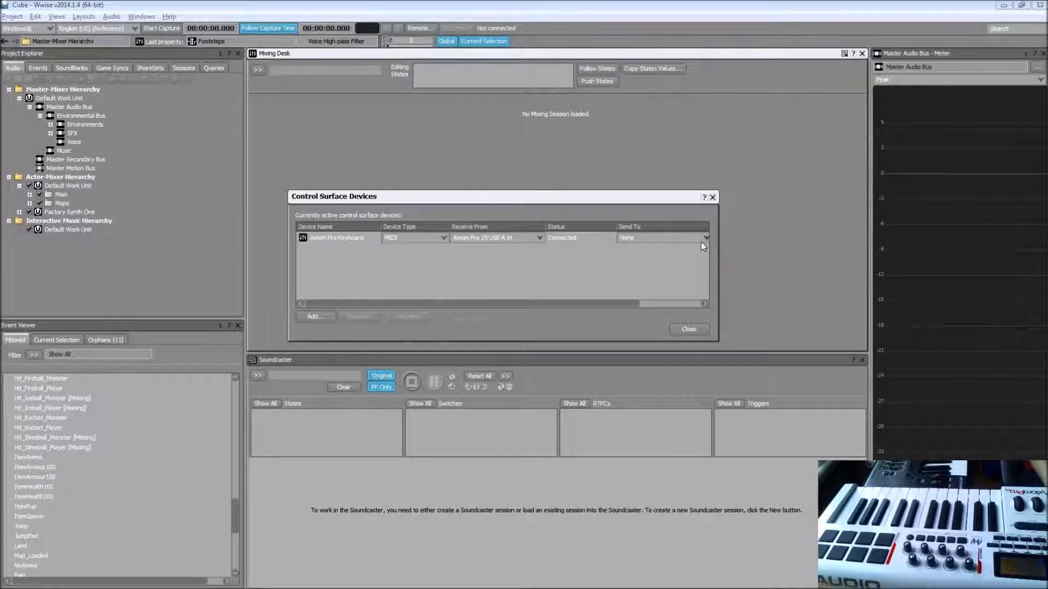
click(689, 329)
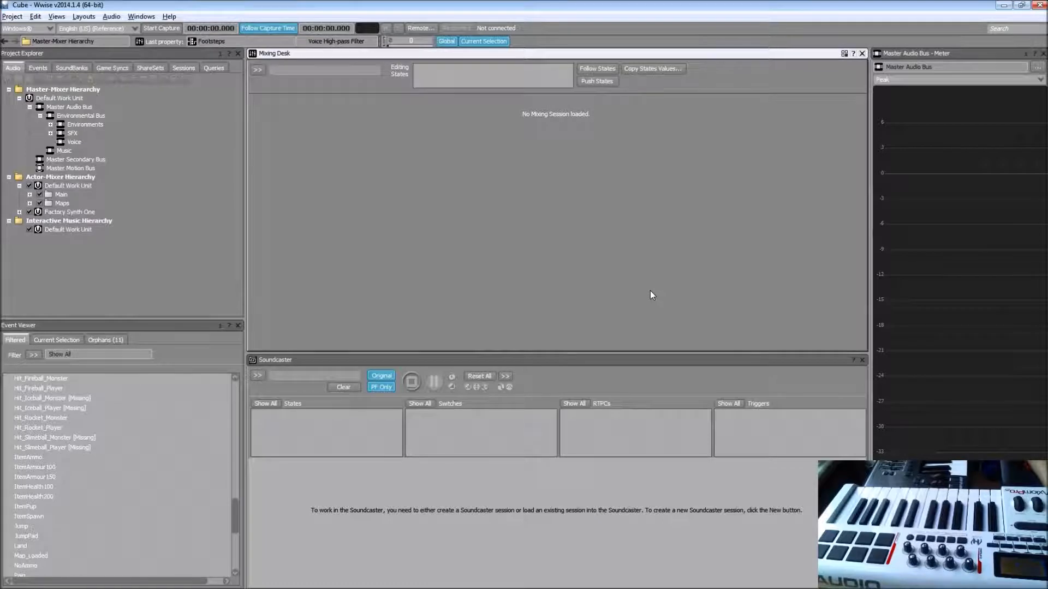
Step: Add a control surface binding to the Current Selection group, assign it the Pass MIDI note object command, and widen the bindings window
key(shift+o)
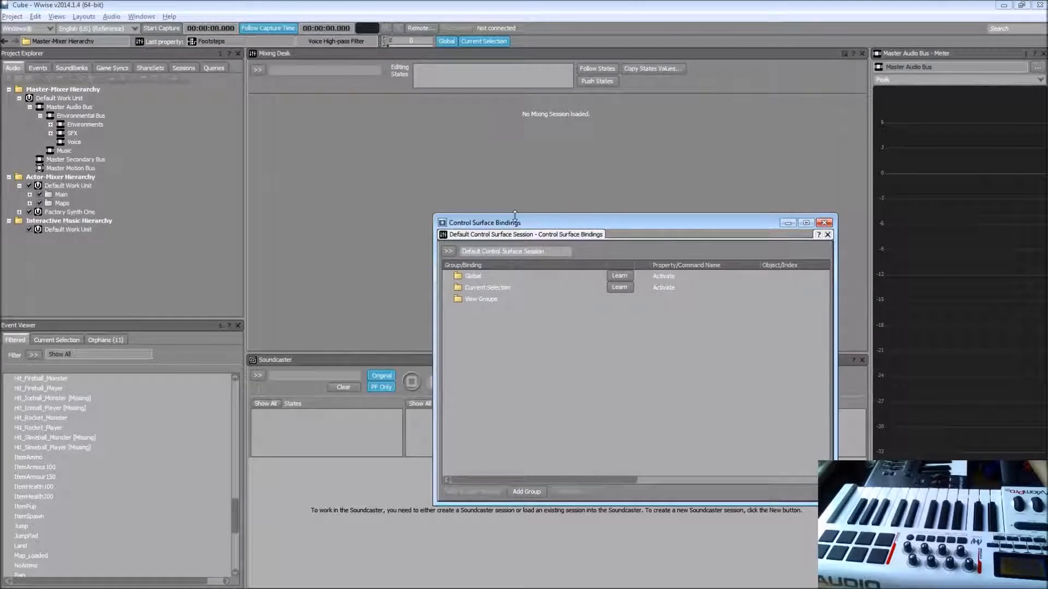
drag(535, 221, 525, 179)
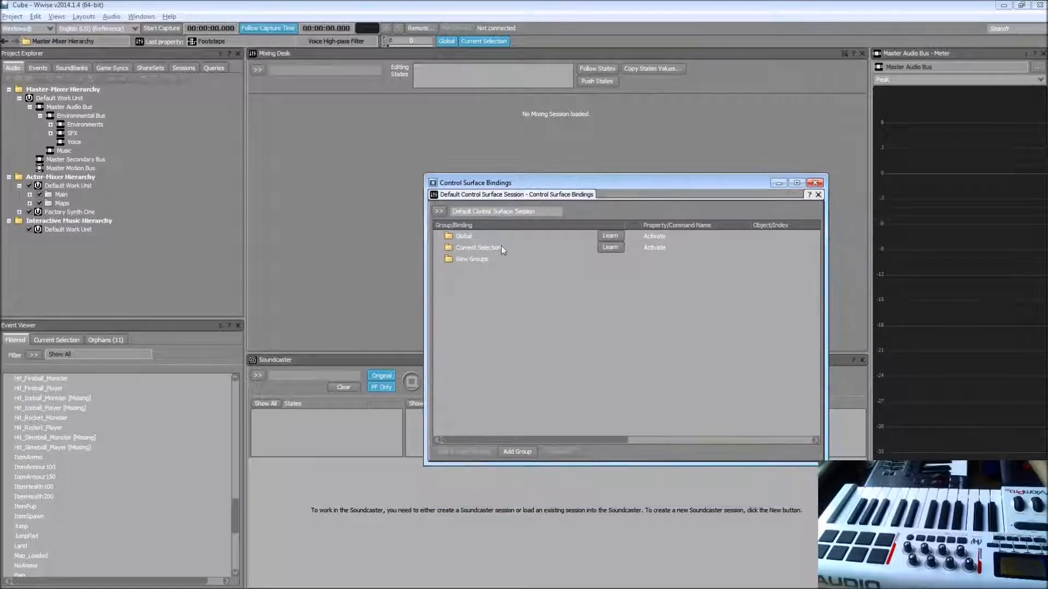
click(500, 247)
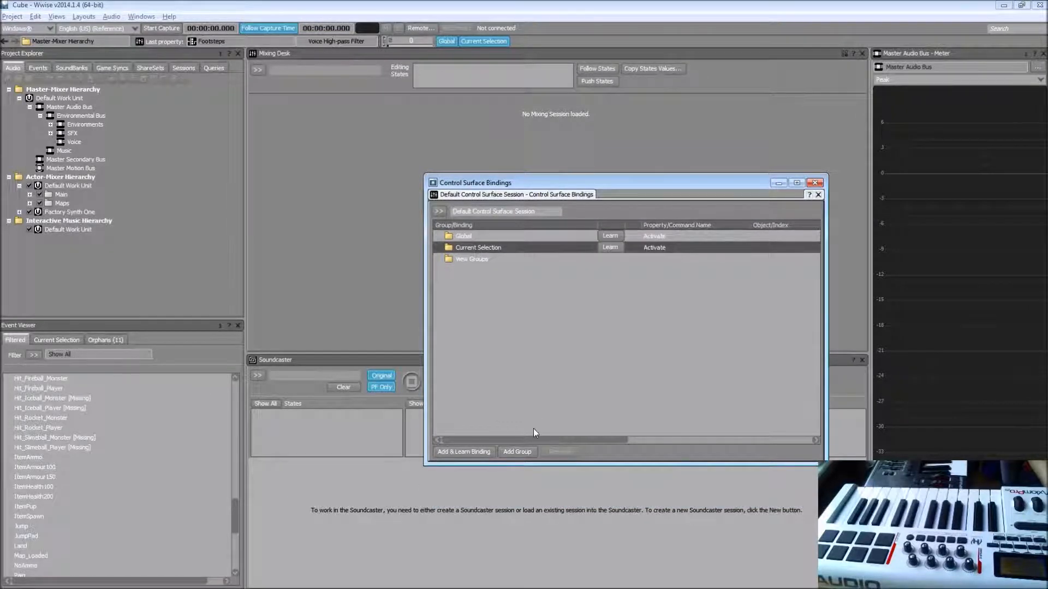
click(473, 453)
click(636, 262)
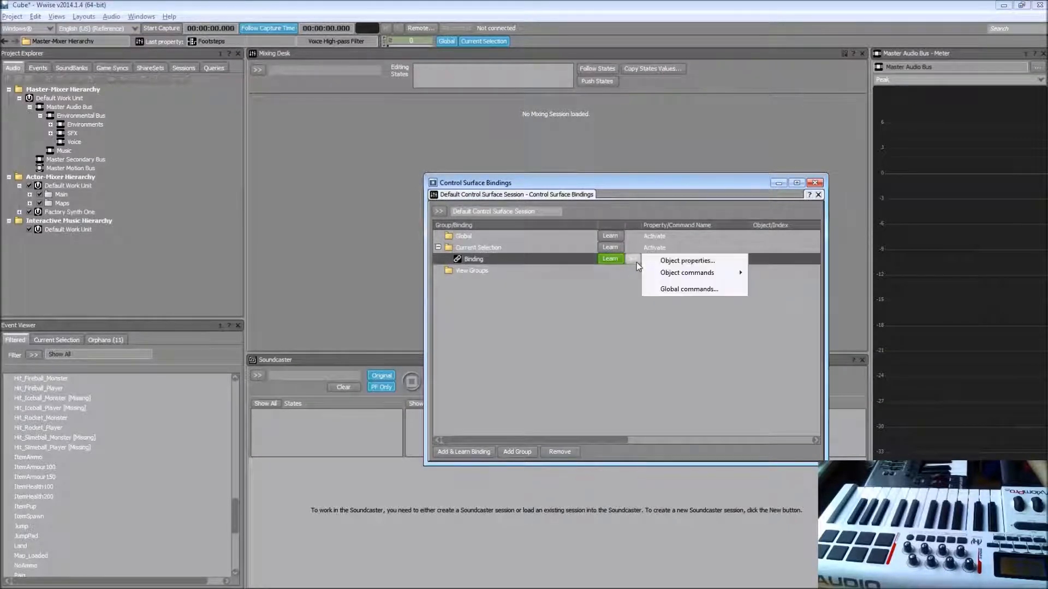
mouse_move(686, 273)
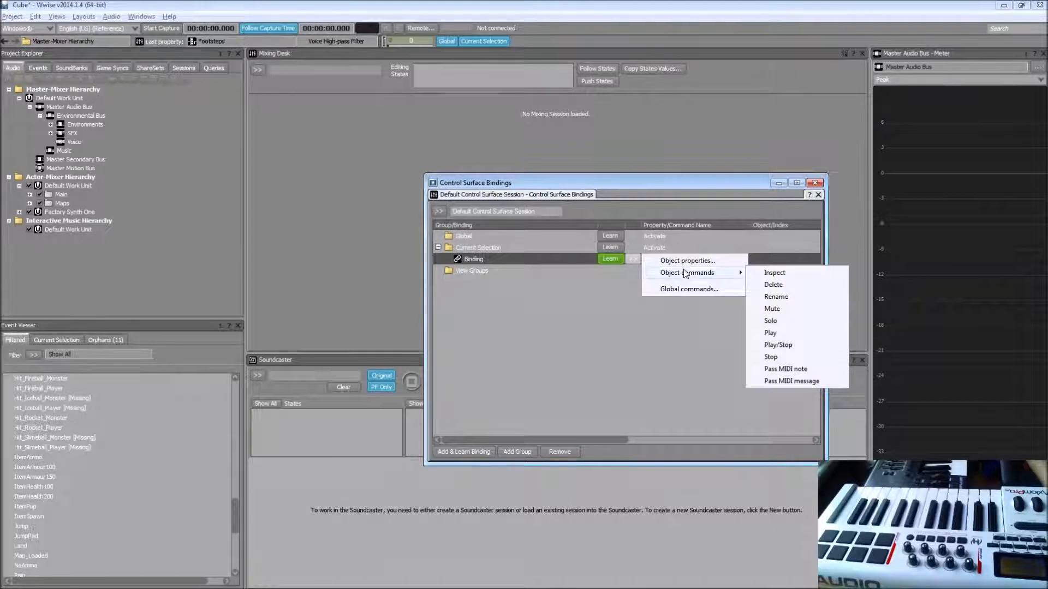
click(786, 369)
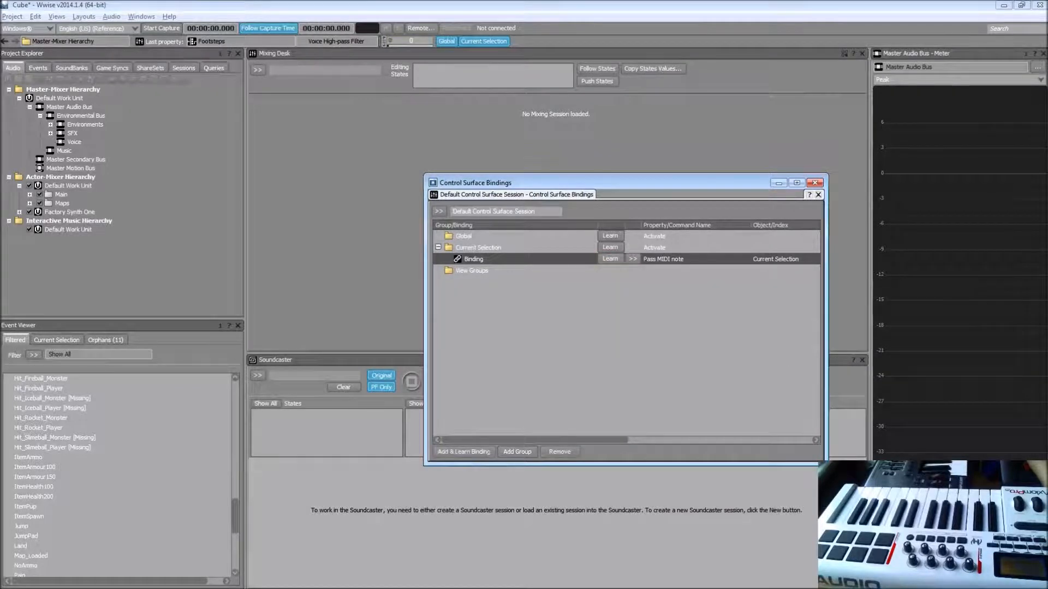
drag(826, 451, 1013, 449)
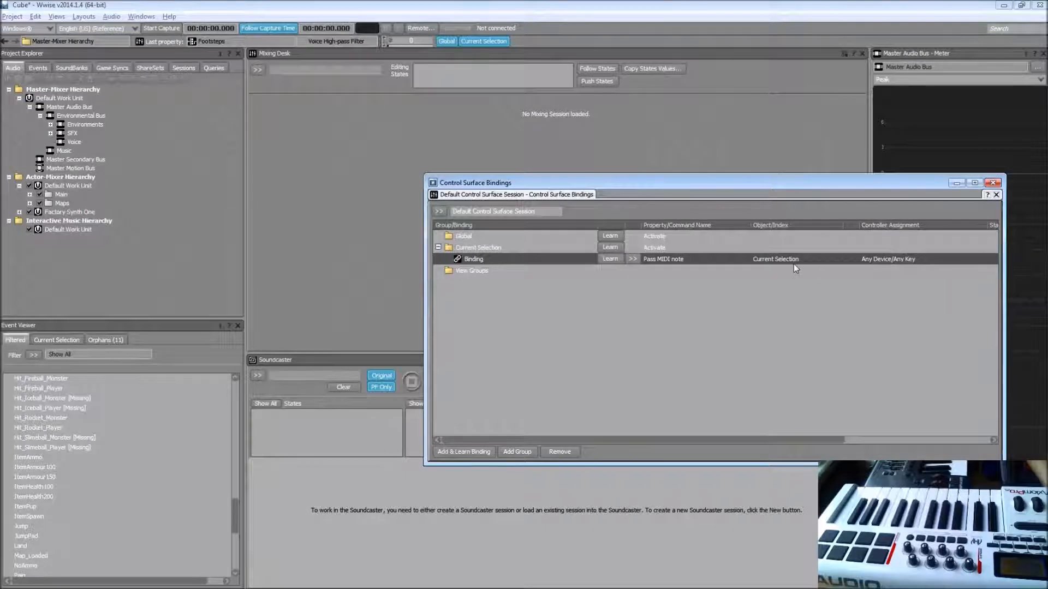
Step: Expand the Main folder and select the Die and Jump containers in turn to audition them through the MIDI note binding
click(29, 195)
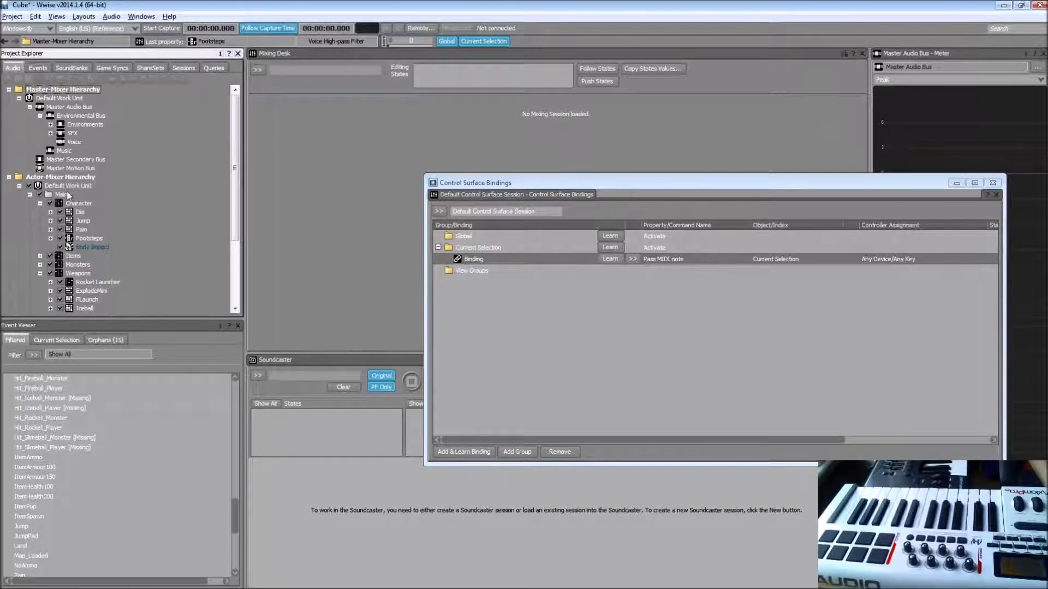
click(81, 213)
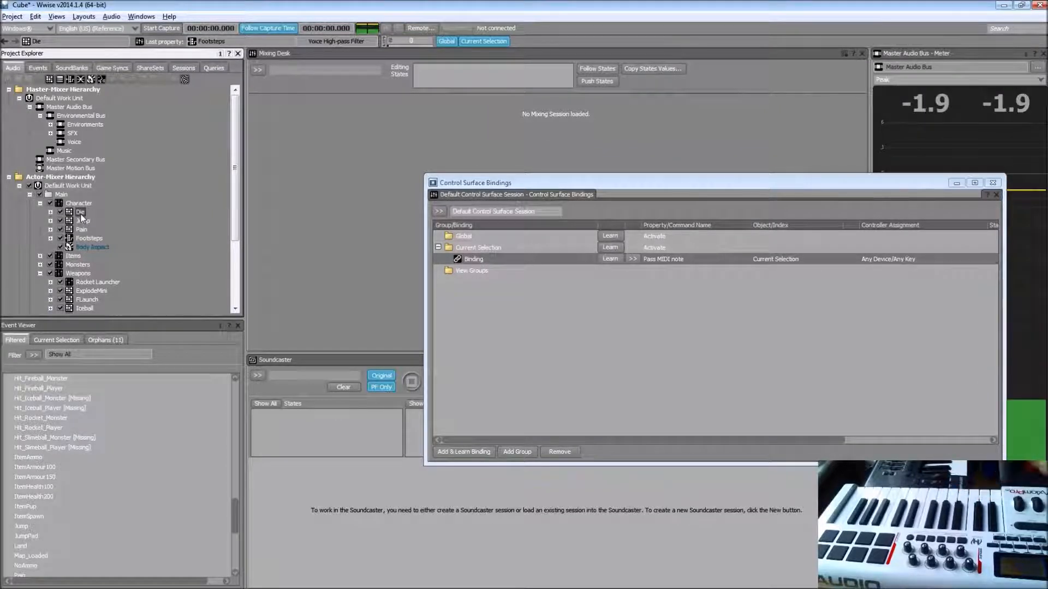
click(81, 223)
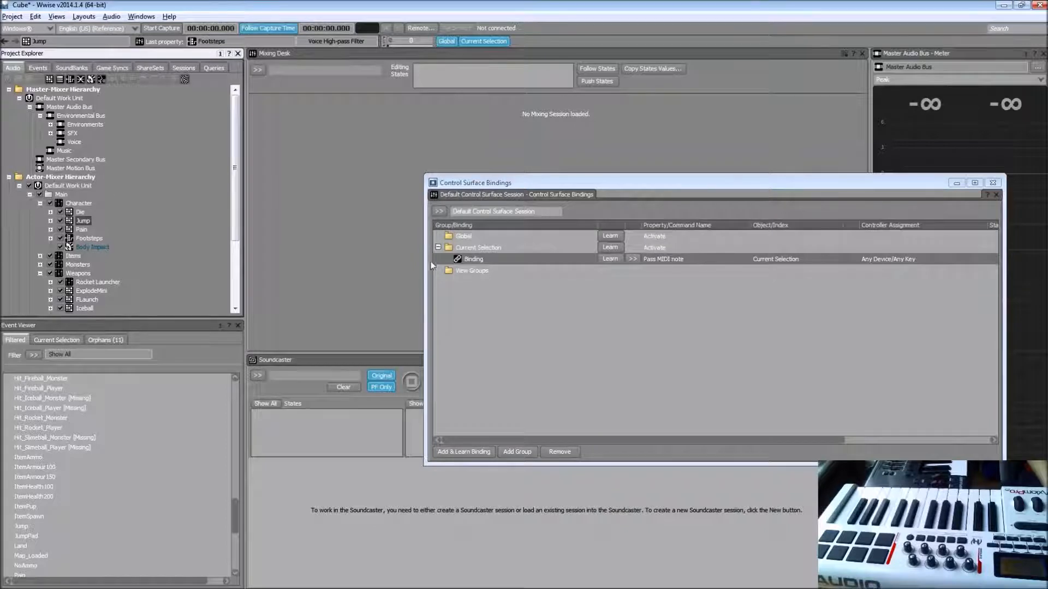
click(470, 261)
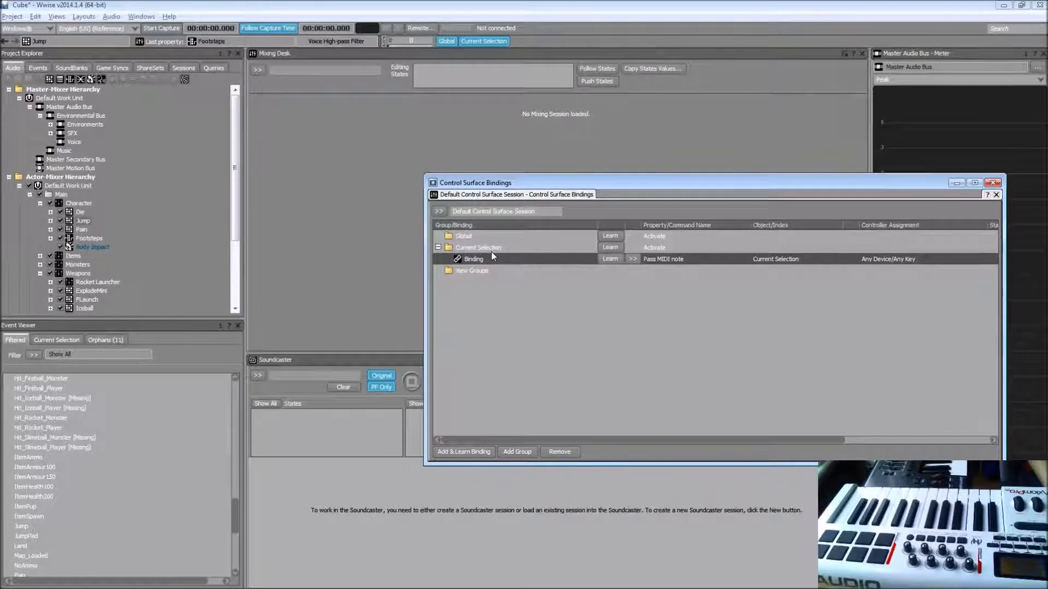
Step: Select the Music sound inside Map_Music in the DCP_the_core folder under Maps, leaving no floating property editor open
drag(233, 245, 236, 302)
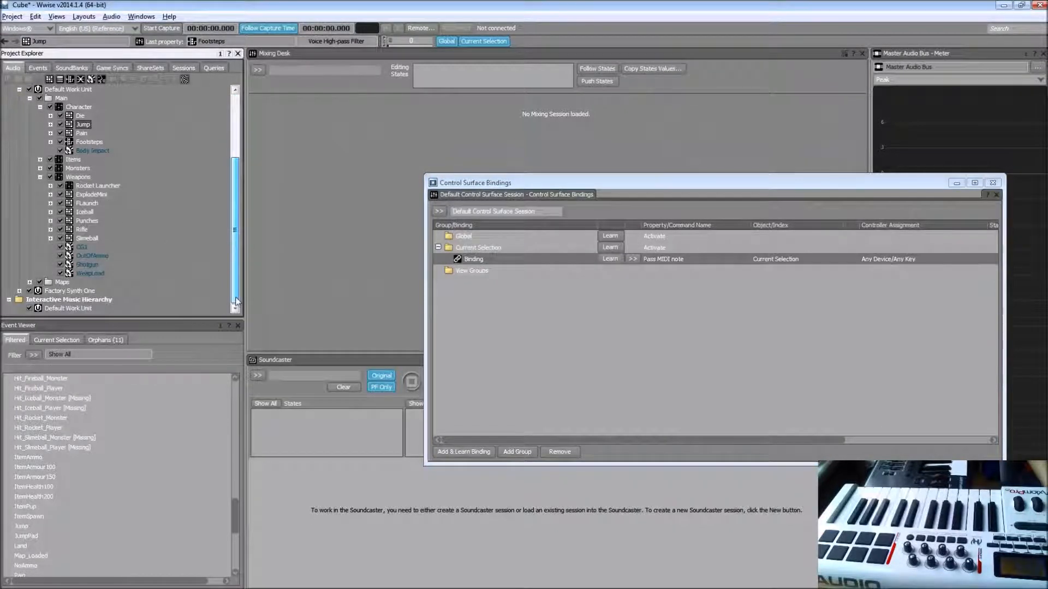
click(29, 282)
click(40, 291)
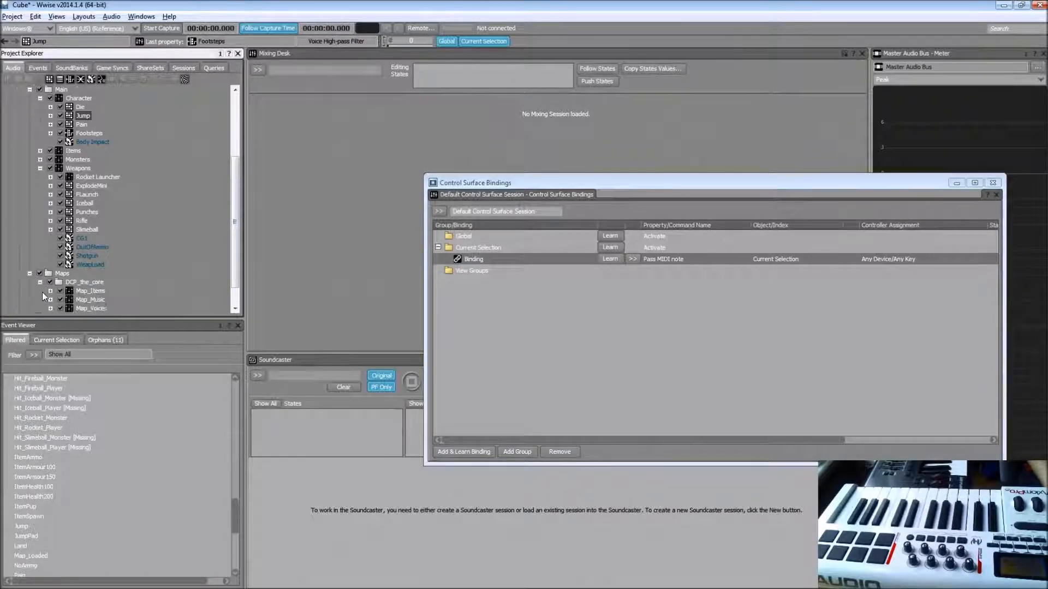
click(97, 274)
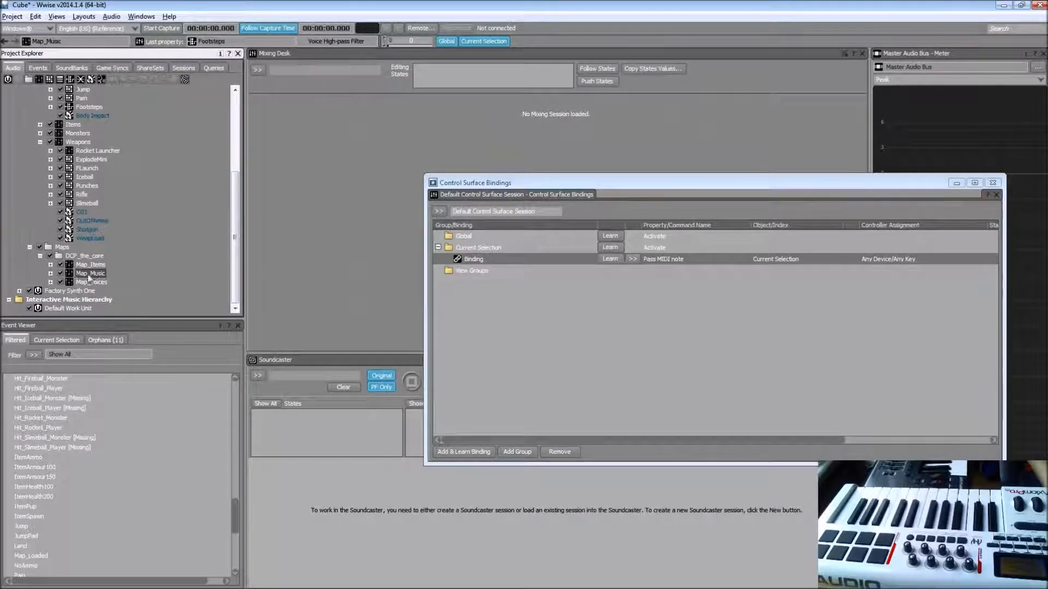
click(50, 274)
double_click(91, 282)
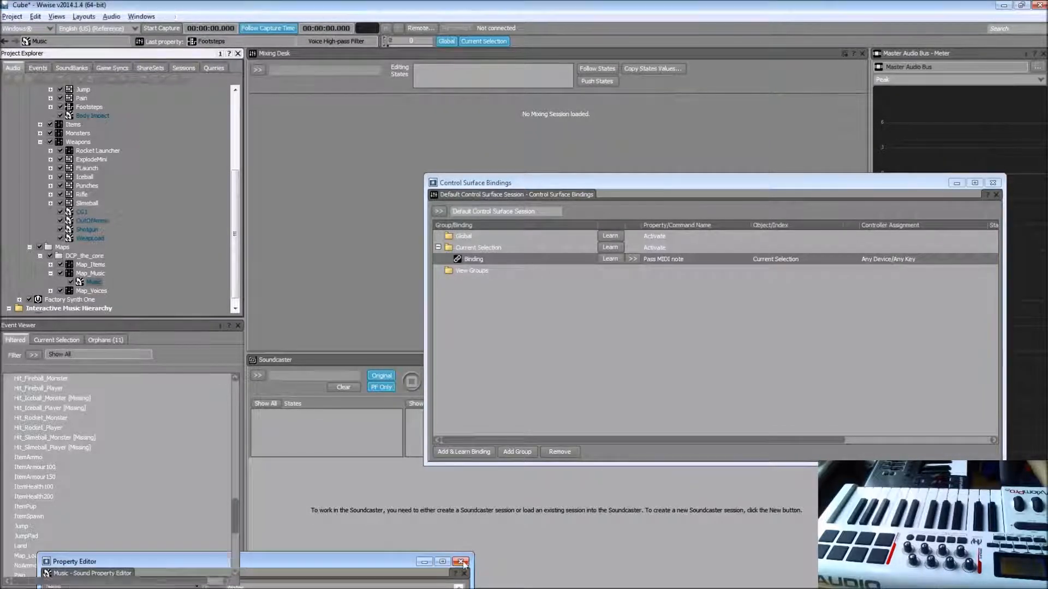
click(460, 563)
Step: Switch to the layout with the Sound Property Editor and Music Editor, enlarge the property area, and reposition the Control Surface Bindings window
key(F10)
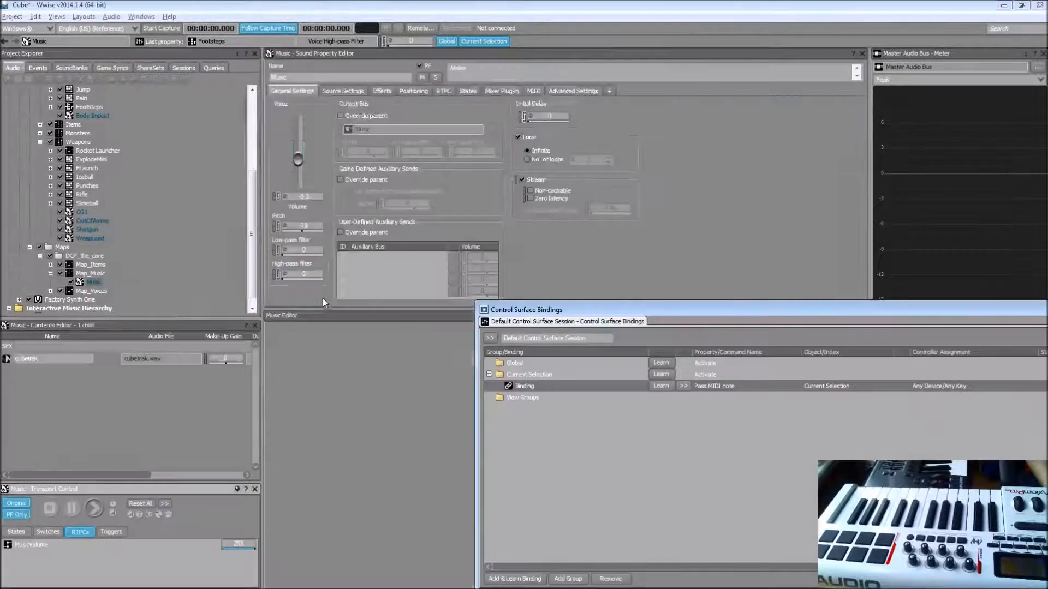
drag(403, 310, 401, 350)
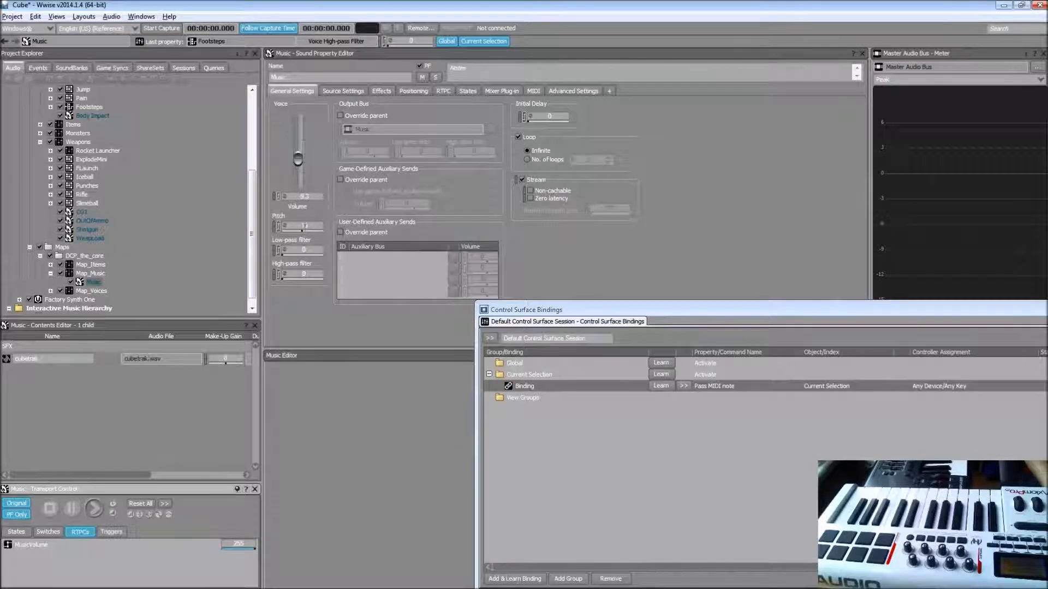
drag(653, 310, 523, 225)
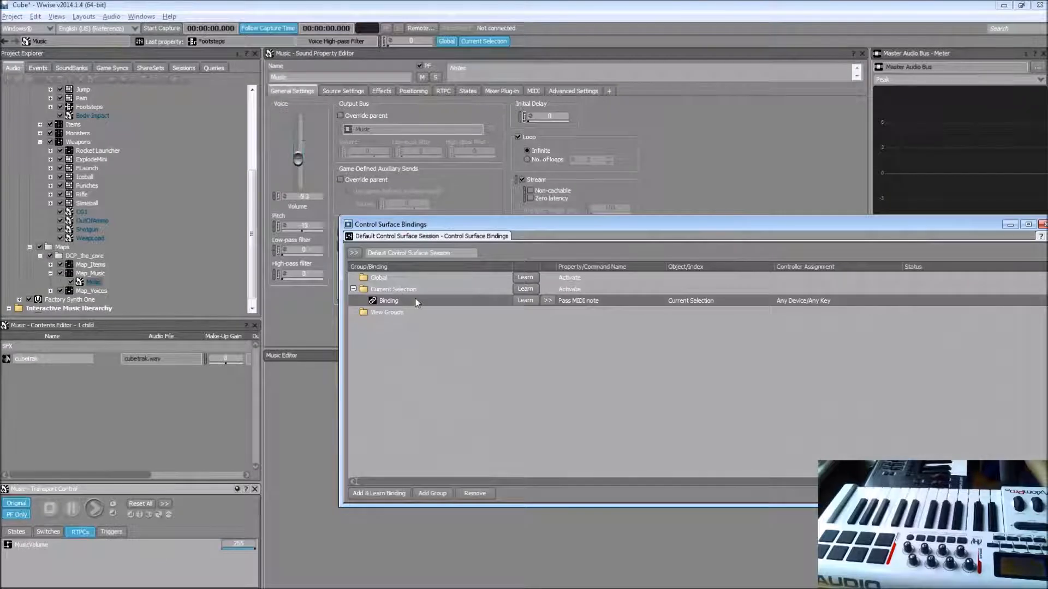
Step: Add a Current Selection binding learned from Axiom Pro Keyboard Ch. 1 CC 73 and assign it the Voice Low-pass Filter property
click(380, 493)
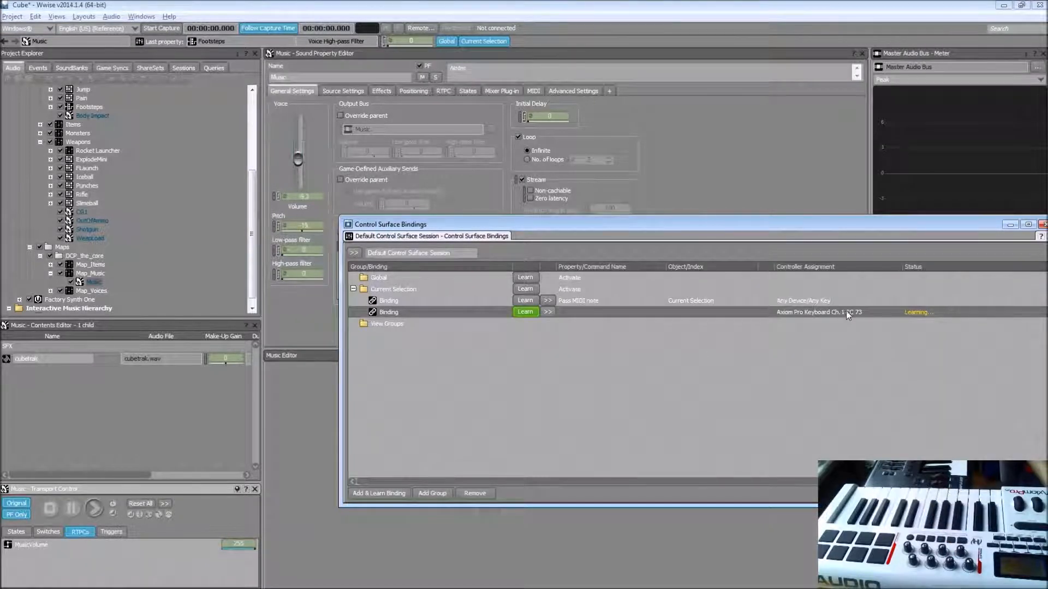
right_click(555, 313)
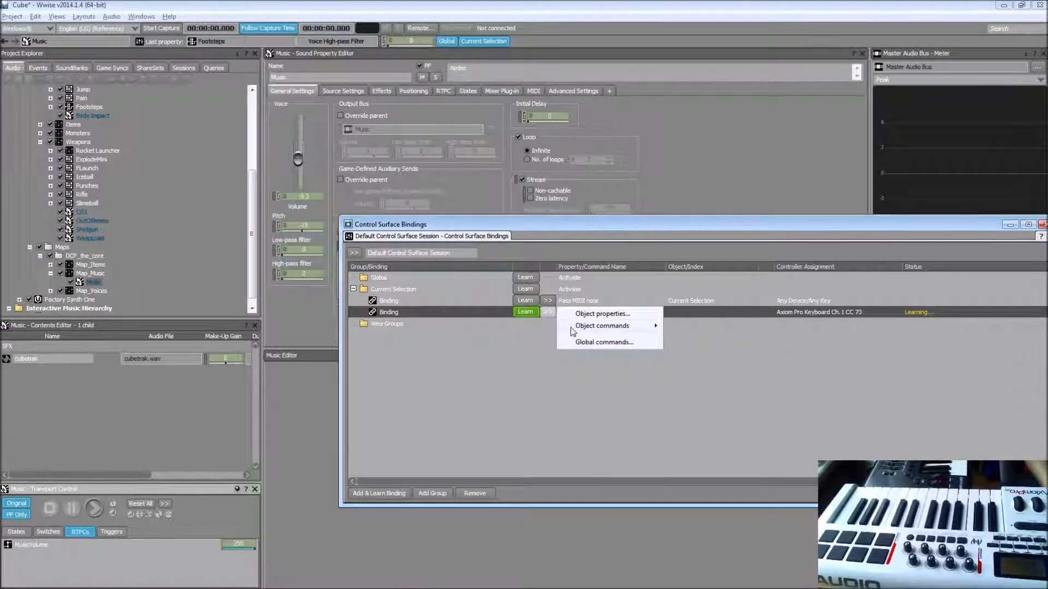
mouse_move(572, 330)
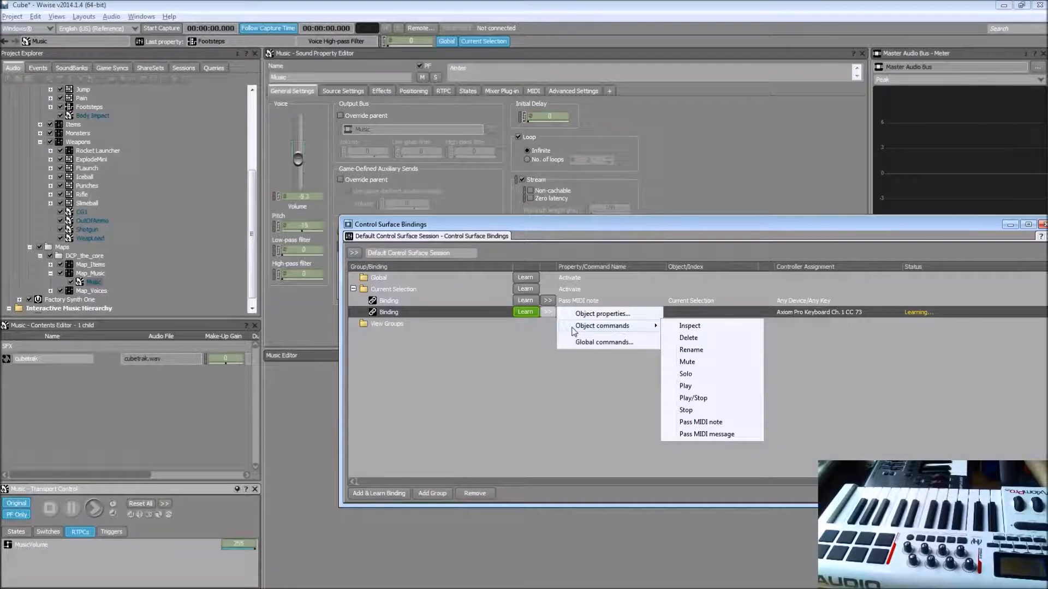
click(608, 315)
drag(779, 341, 774, 197)
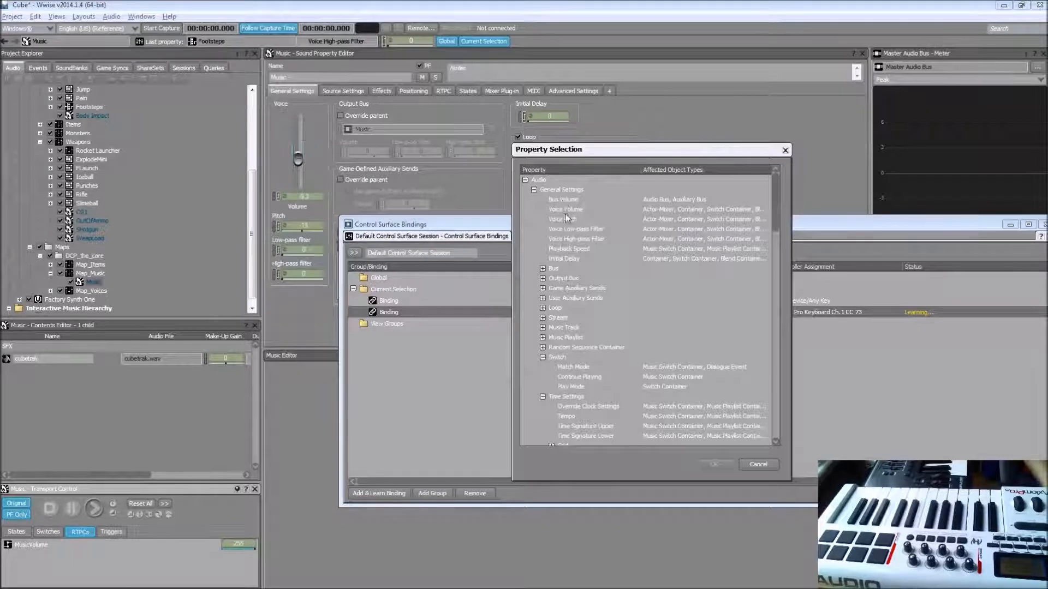
click(596, 231)
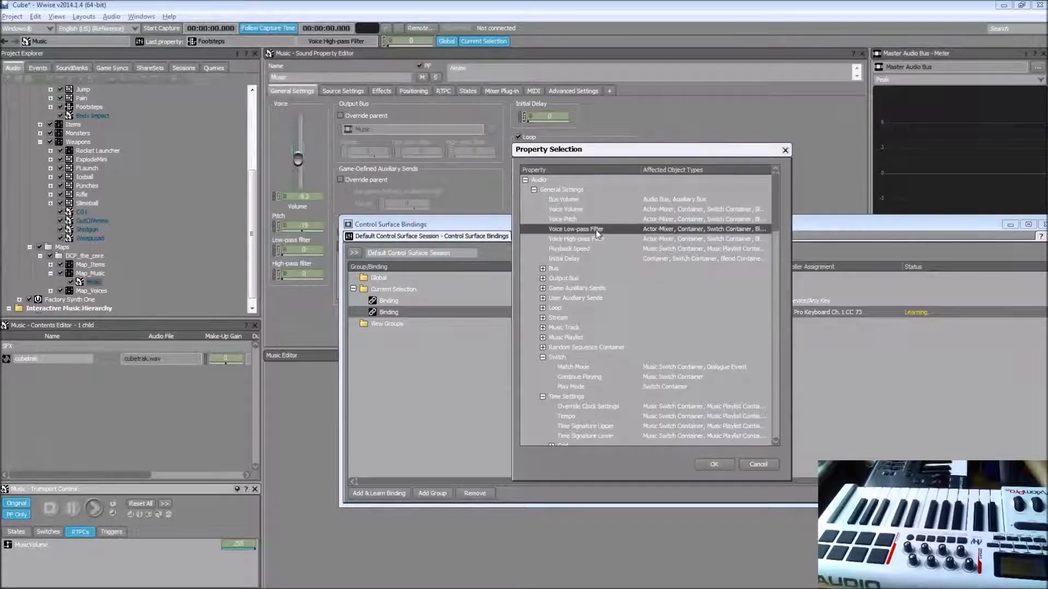
click(698, 464)
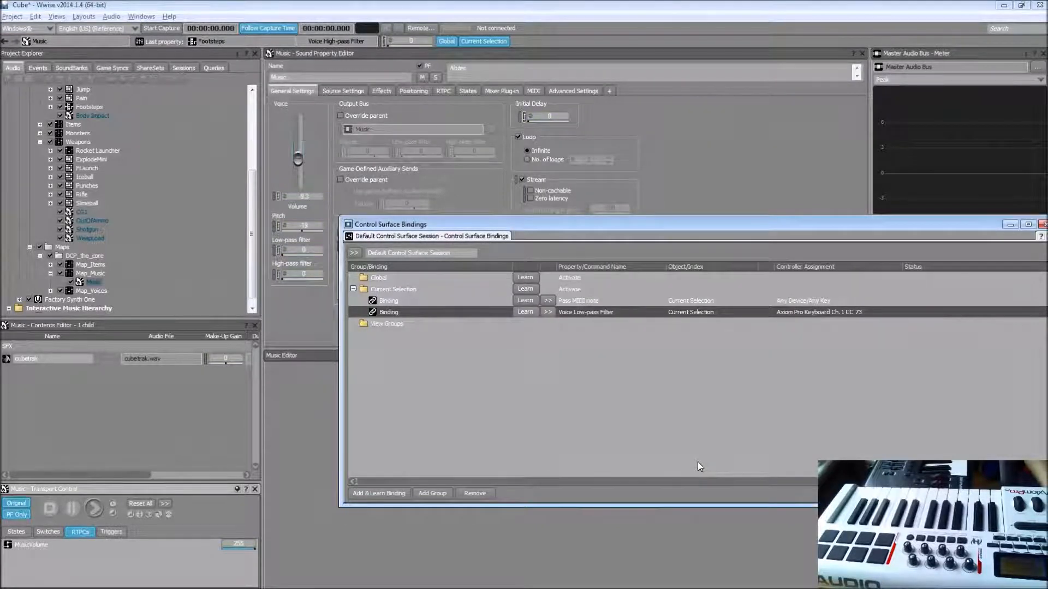
Step: Add a Current Selection binding learned from Axiom Pro Keyboard Ch. 1 CC 74 and assign it the Voice High-pass Filter property
click(377, 493)
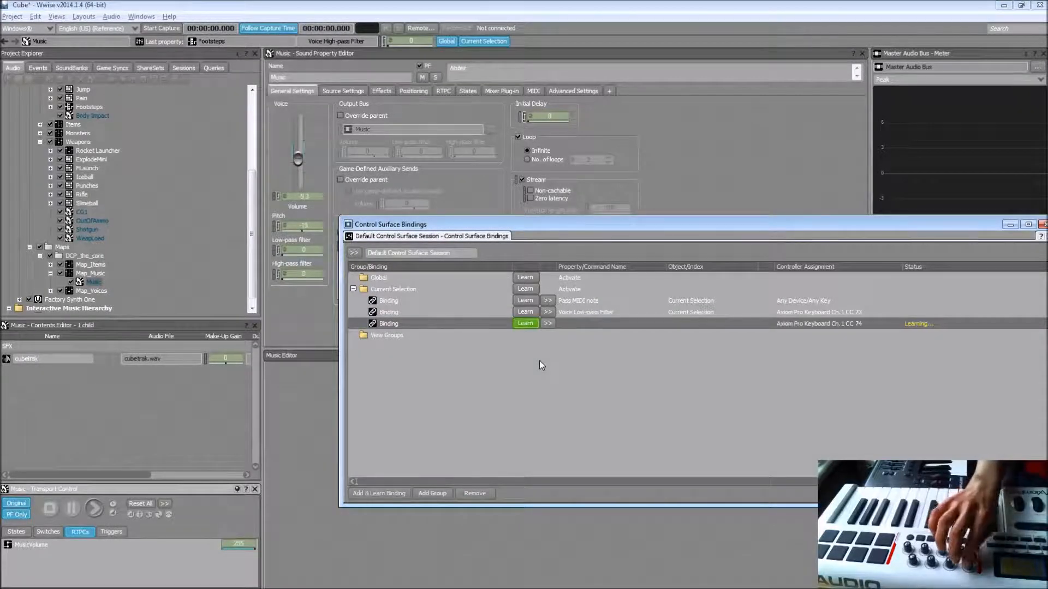
click(548, 323)
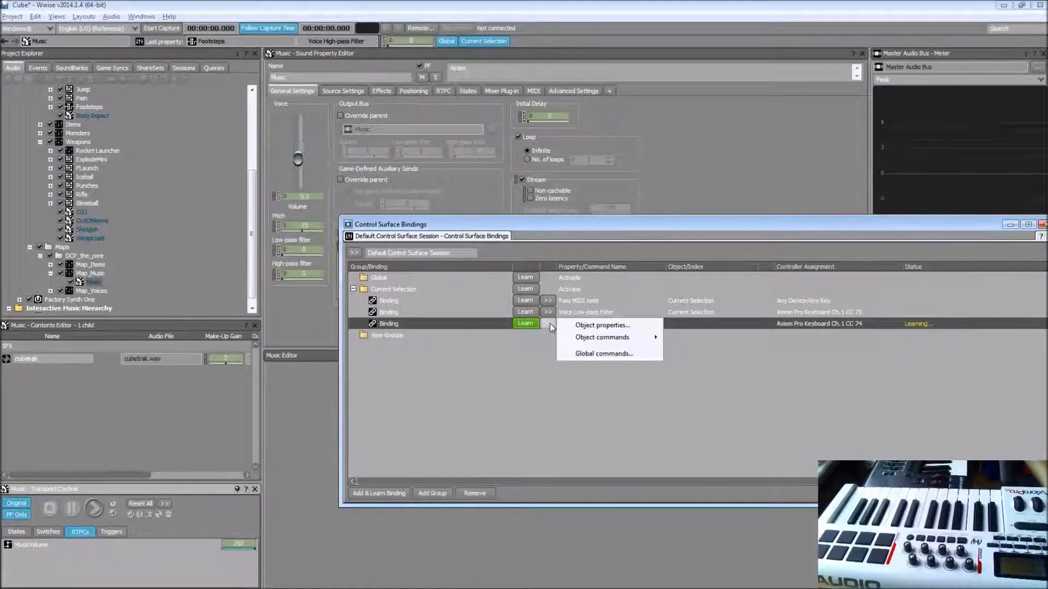
click(603, 325)
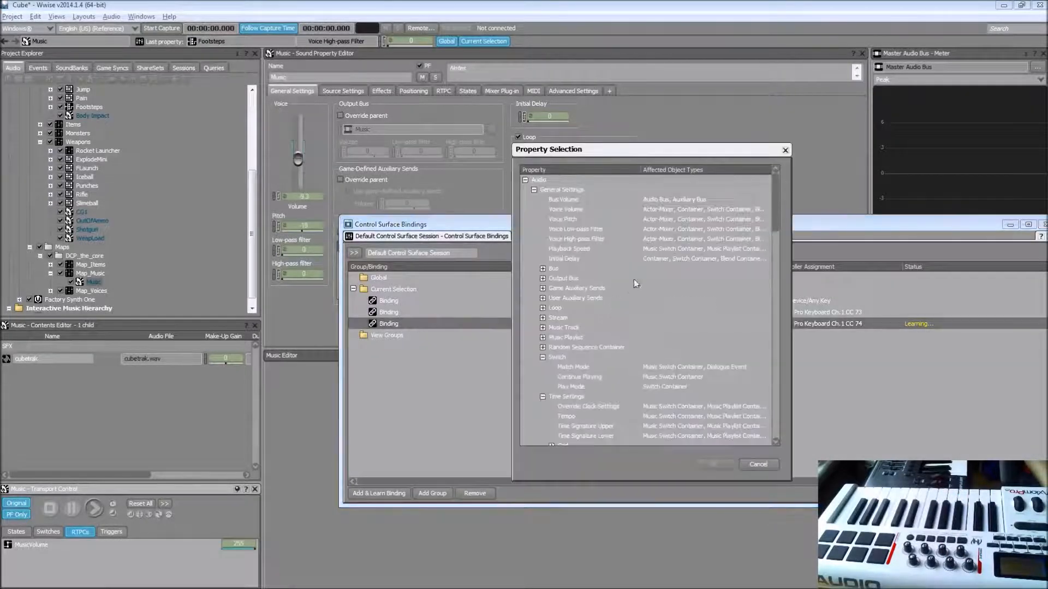
click(599, 242)
click(714, 465)
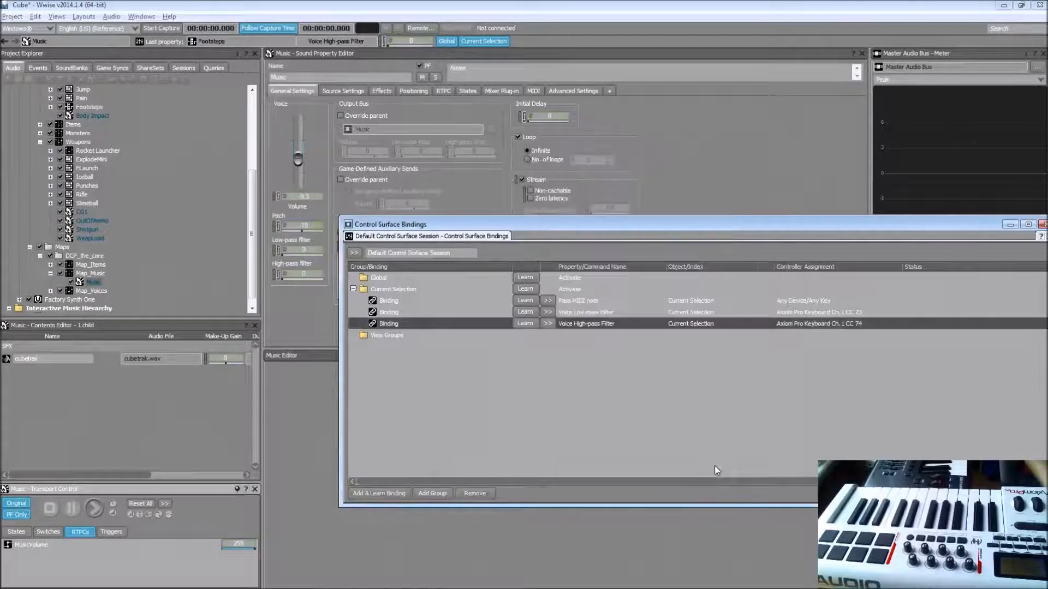
Step: Add a Current Selection binding learned from Axiom Pro Keyboard Ch. 1 CC 72 and assign it the Voice Volume property
click(378, 494)
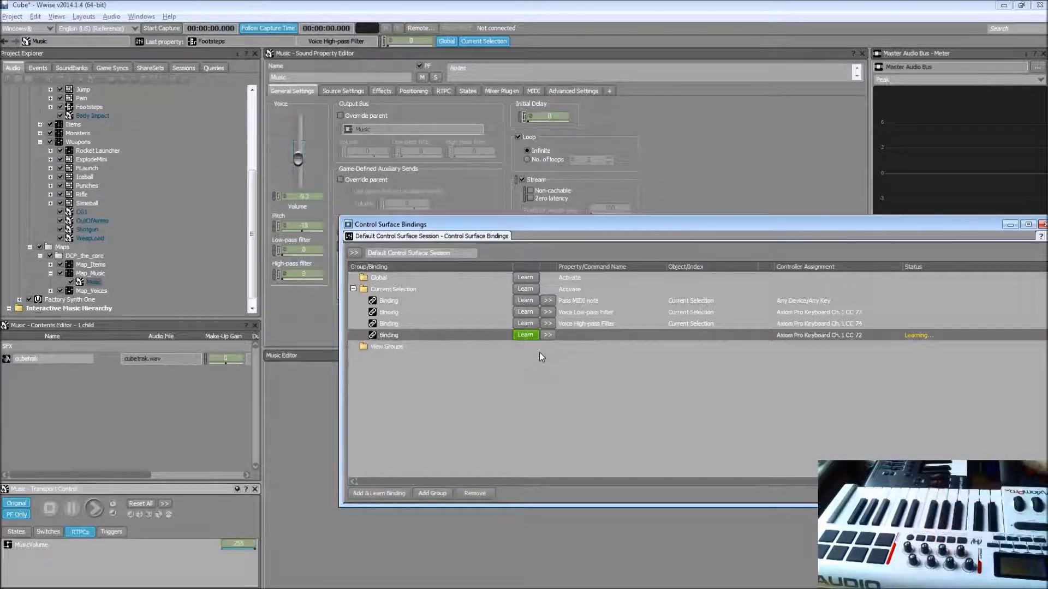
right_click(544, 336)
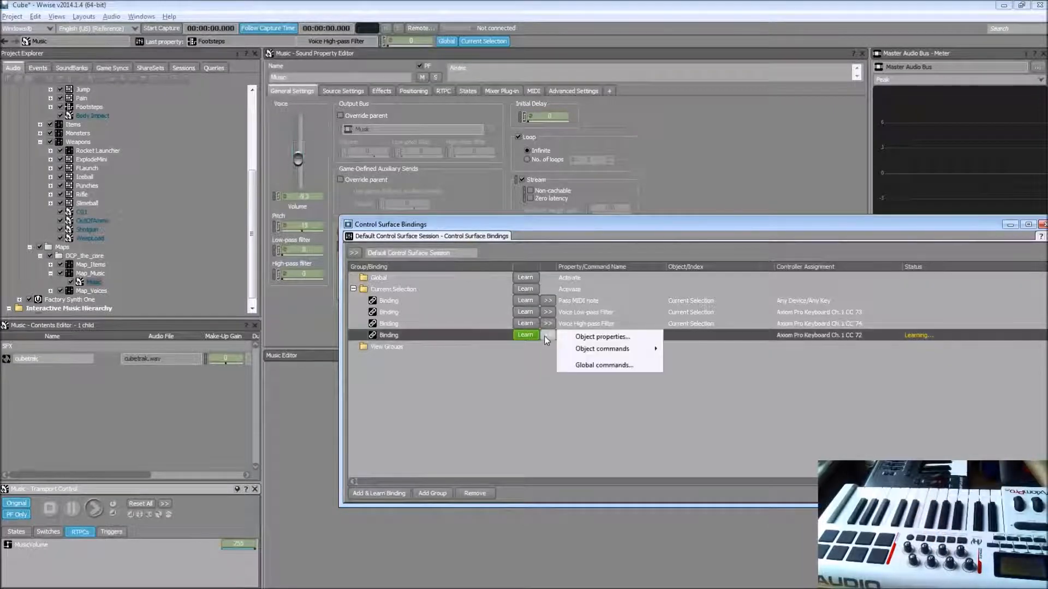
click(579, 337)
click(578, 210)
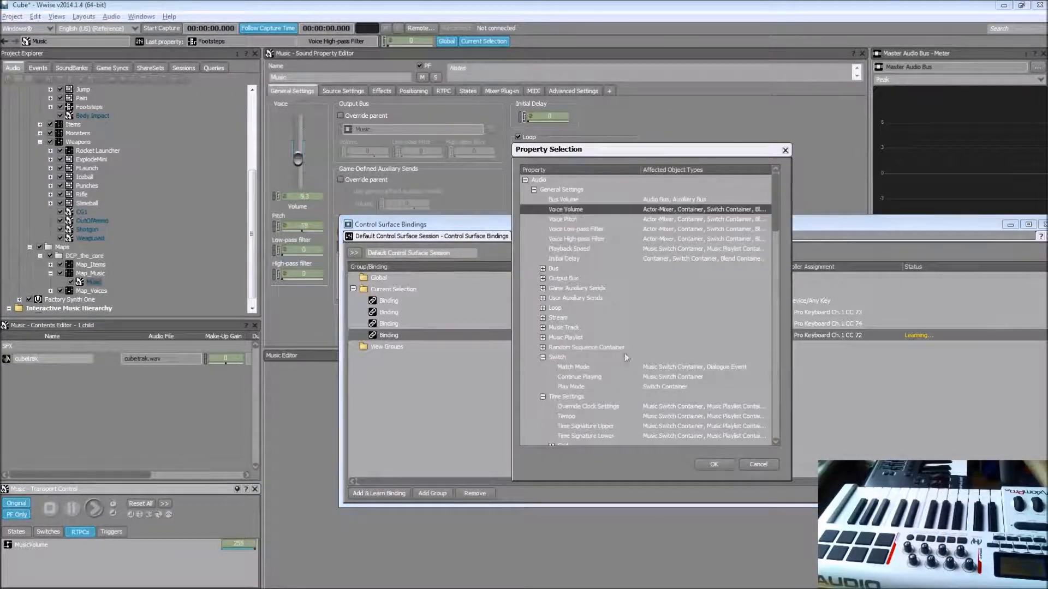
click(705, 463)
Step: Add a Current Selection binding learned from Axiom Pro Keyboard Ch. 1 CC 71 and assign it the Voice Pitch property
click(396, 494)
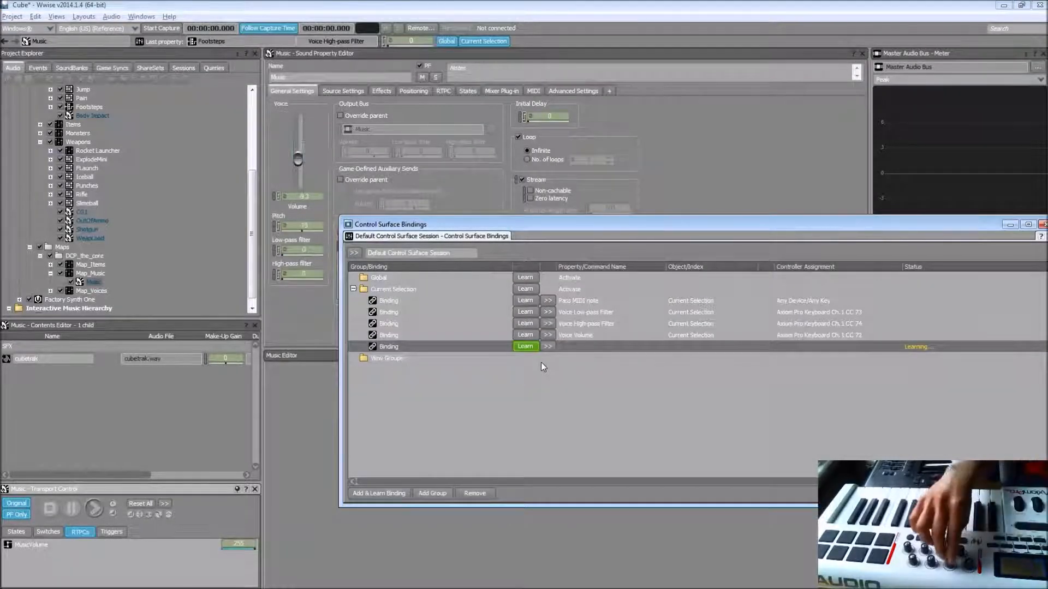
click(546, 348)
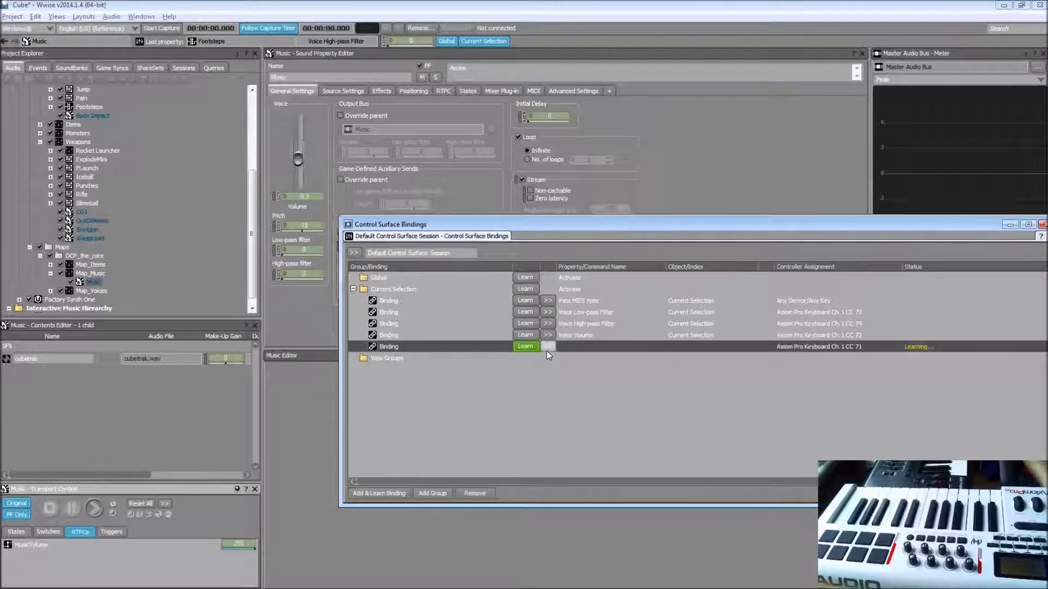
click(602, 349)
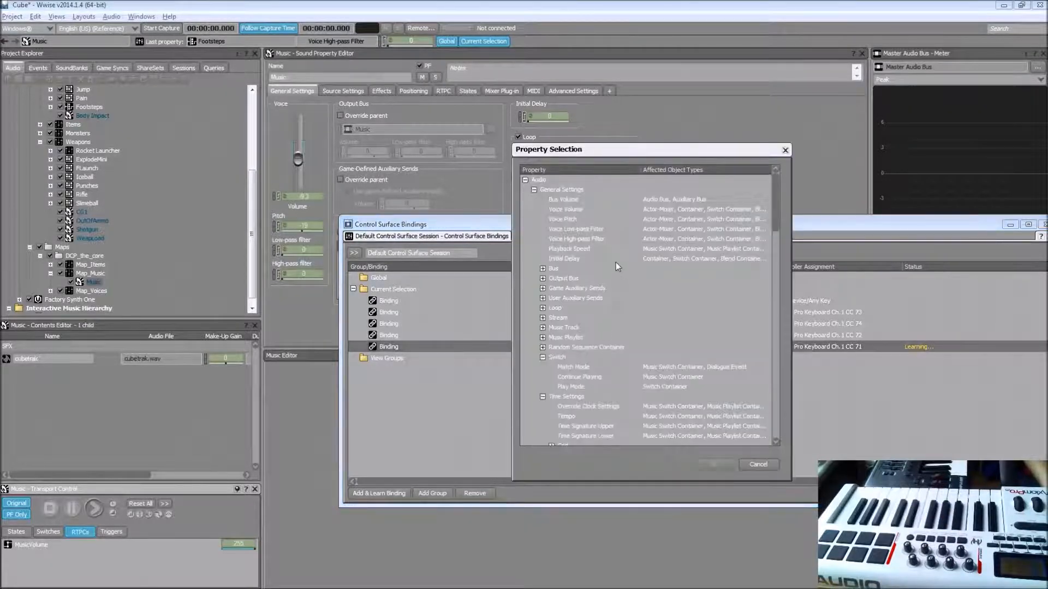
click(588, 220)
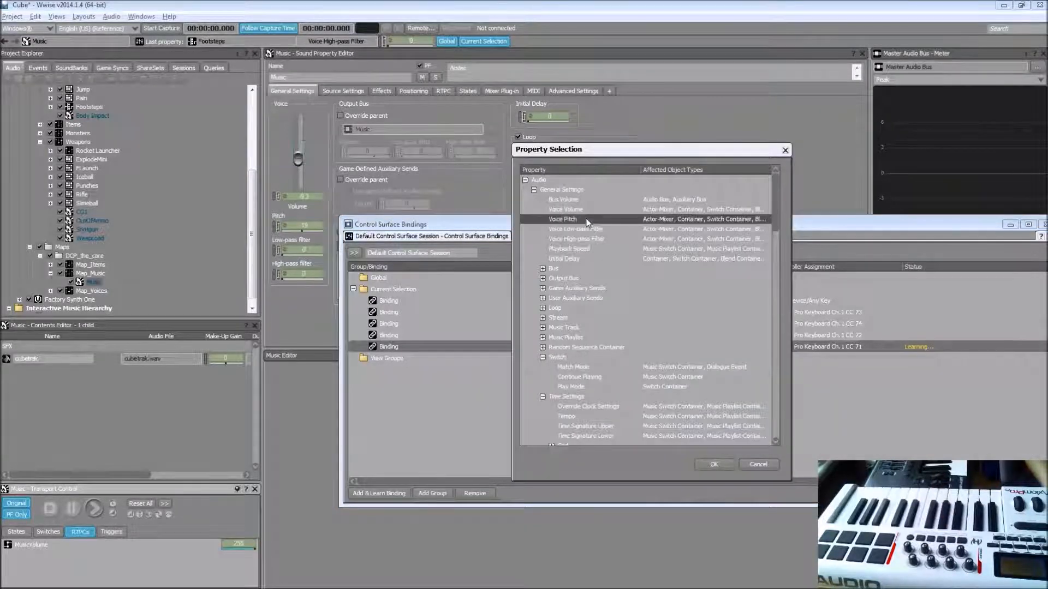
click(703, 466)
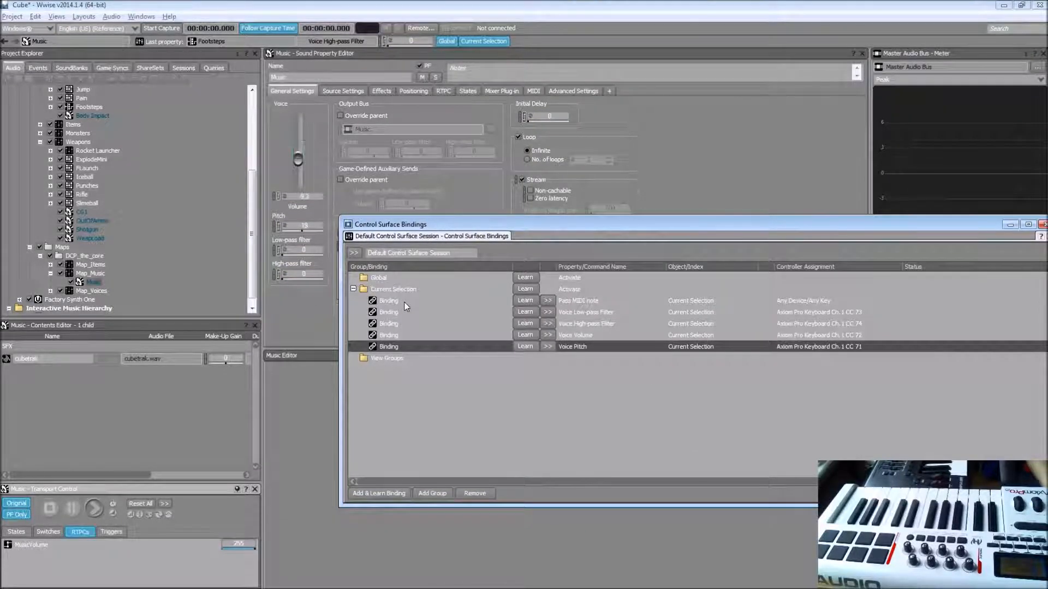
Step: Select the ExplodeMini container and the Music sound in turn to try the keyboard's key and knob bindings on each
click(93, 162)
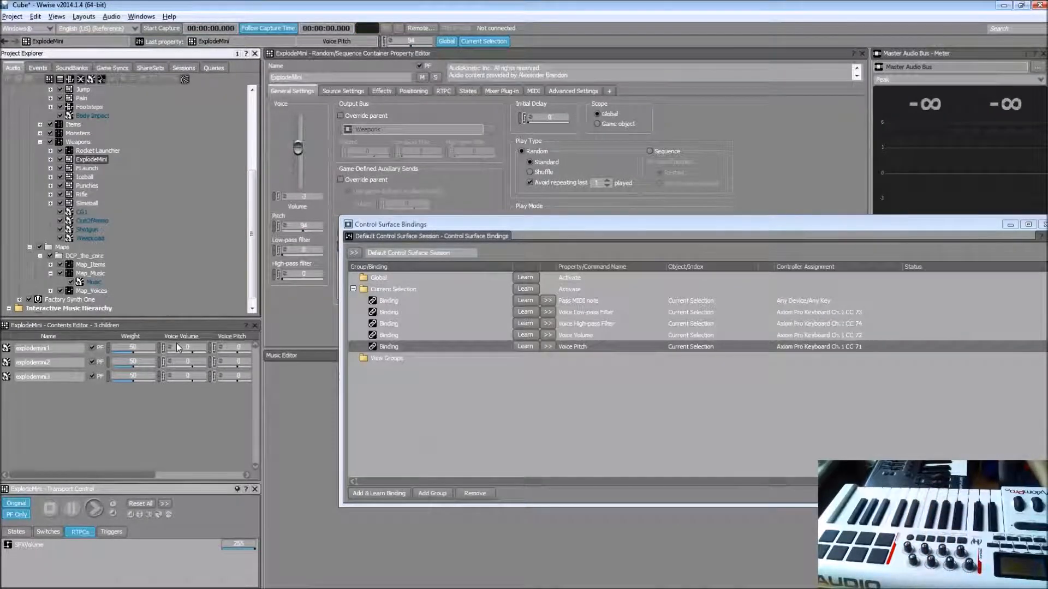
click(83, 284)
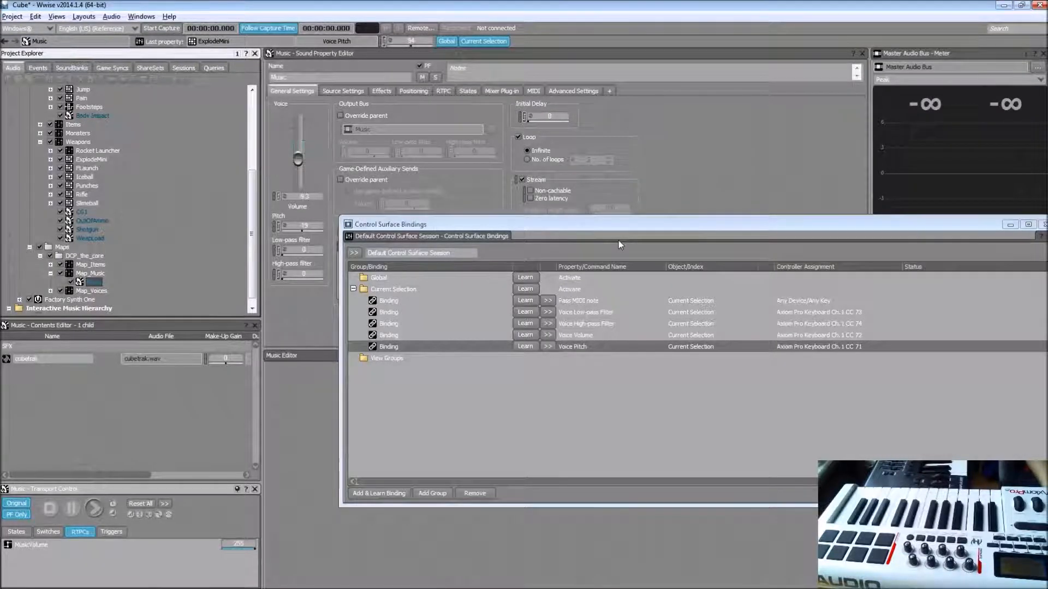
click(656, 223)
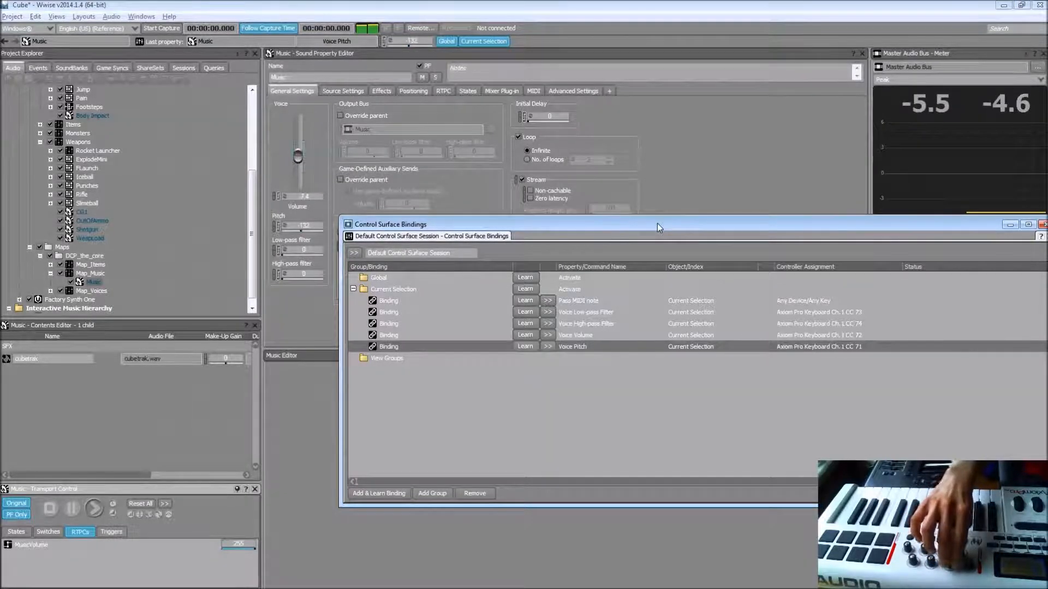
Step: Select the Music sound in Map_Music and stop its playback
key(alt+space)
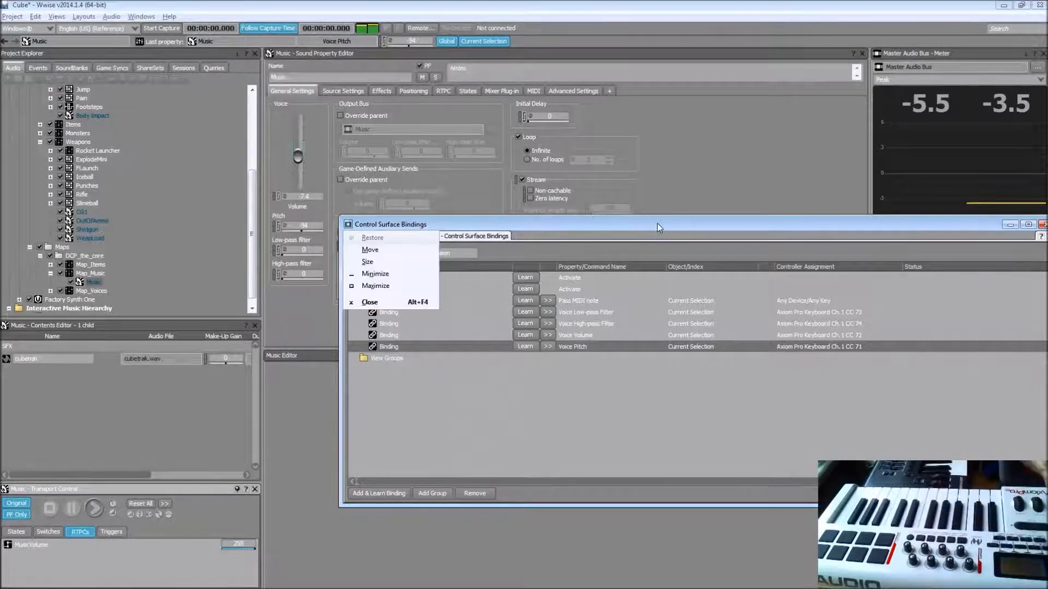
key(Escape)
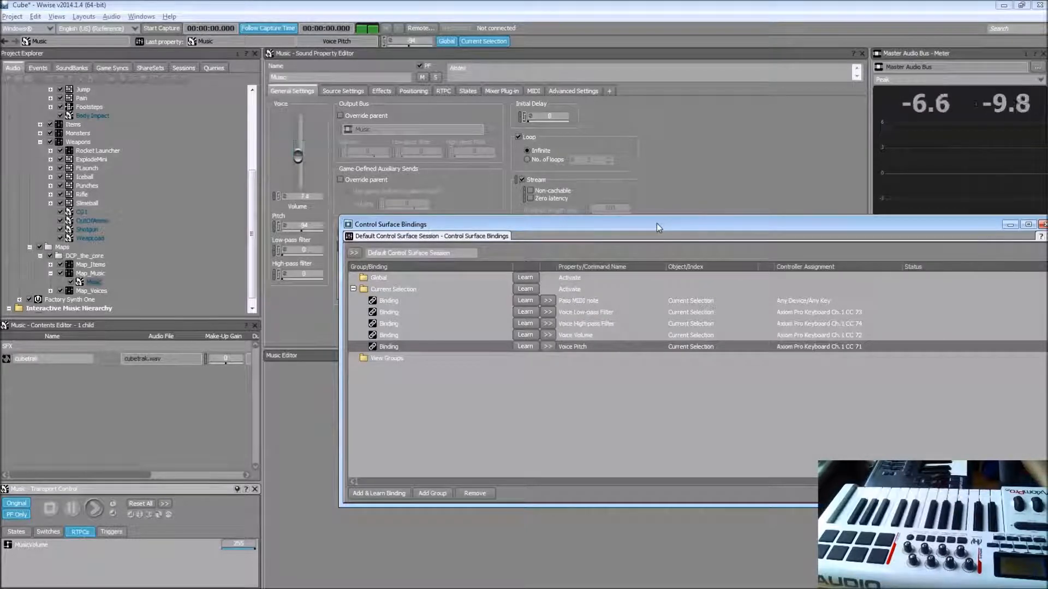
click(44, 506)
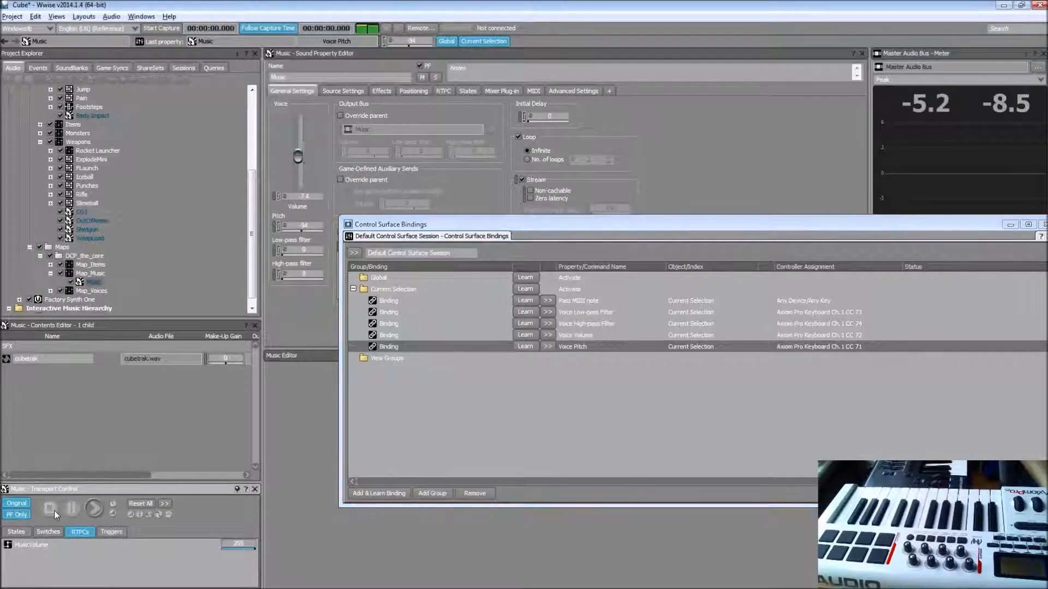
click(95, 284)
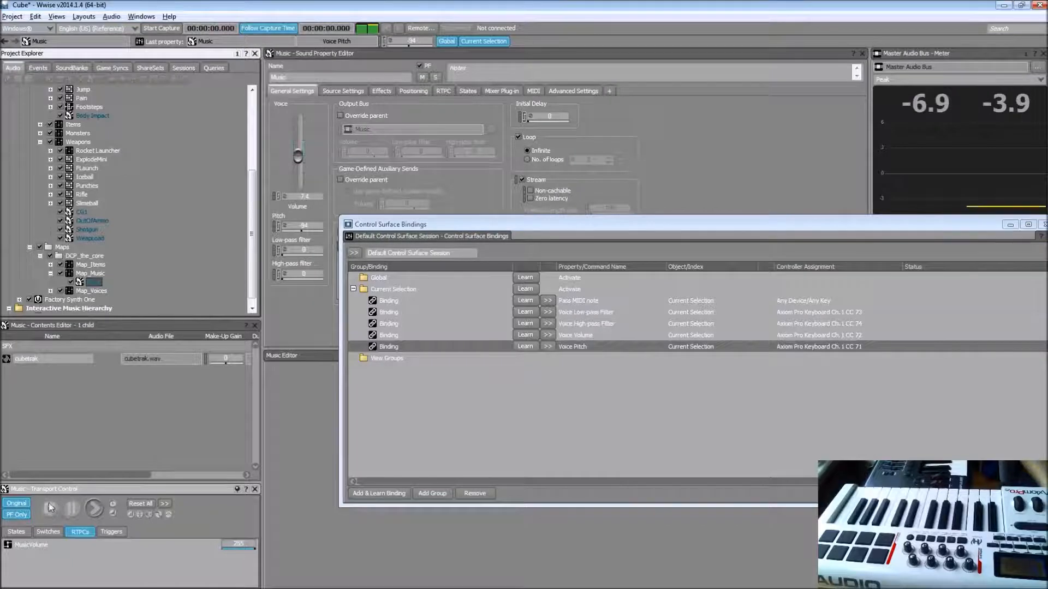
key(space)
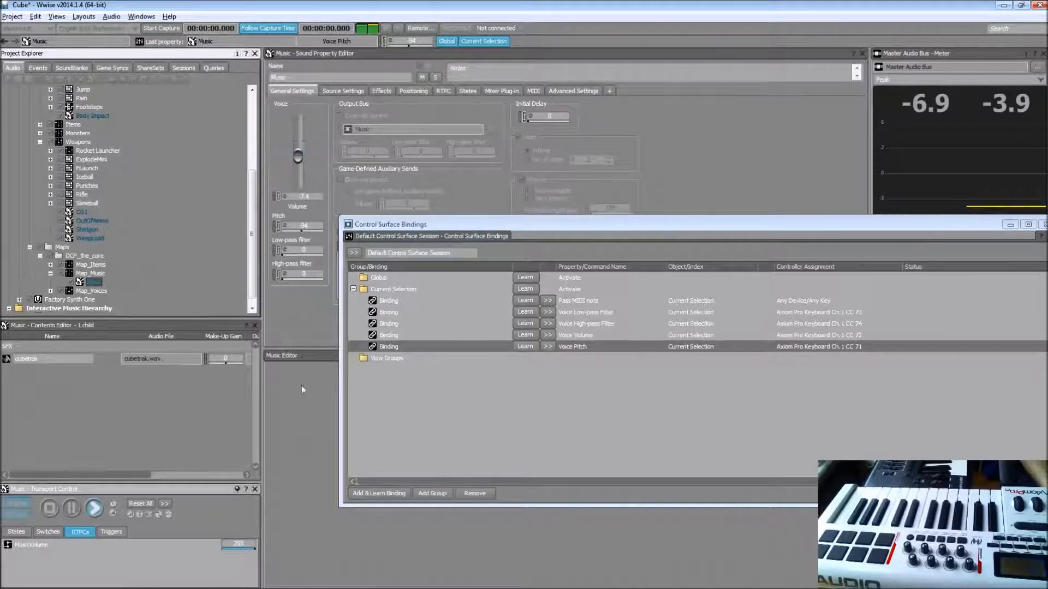
key(space)
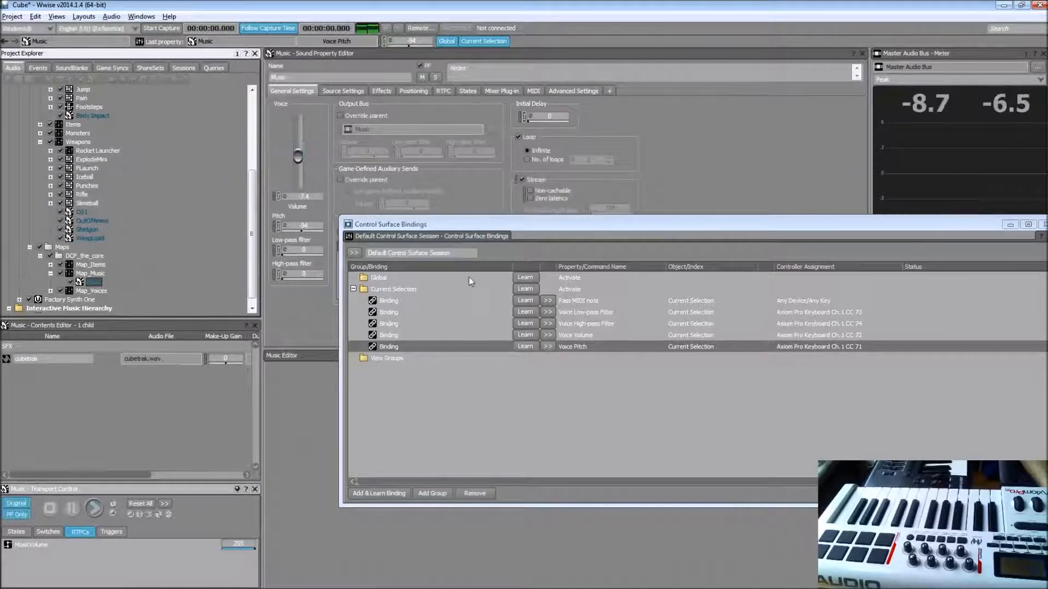
Step: Add a control surface device named Axiom Pro Transport
click(598, 229)
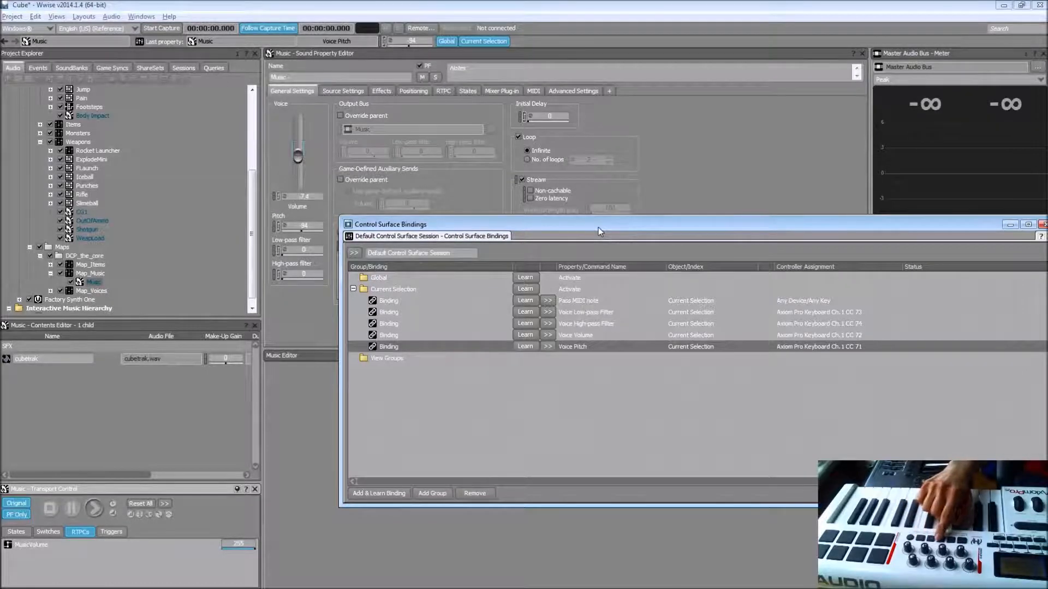
key(ctrl+shift+d)
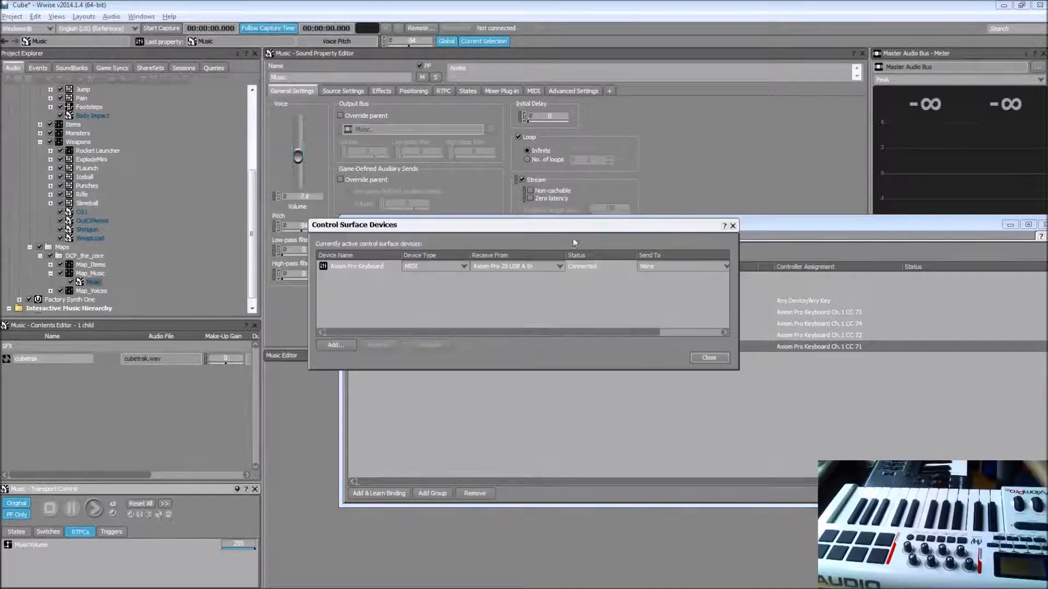
click(325, 346)
text(A)
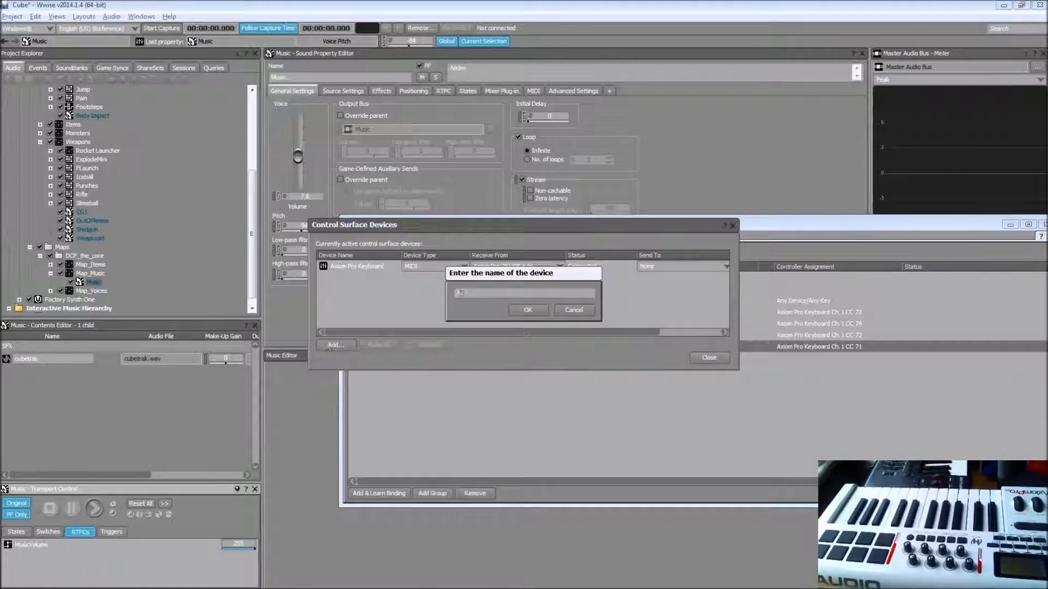
text(xiom Pro Transport)
key(Return)
Step: Set the Axiom Pro Transport device to Mackie Control, receiving from Axiom Pro 25 HyperControl In, choose its send port, and close the device settings
click(431, 277)
click(431, 291)
click(483, 276)
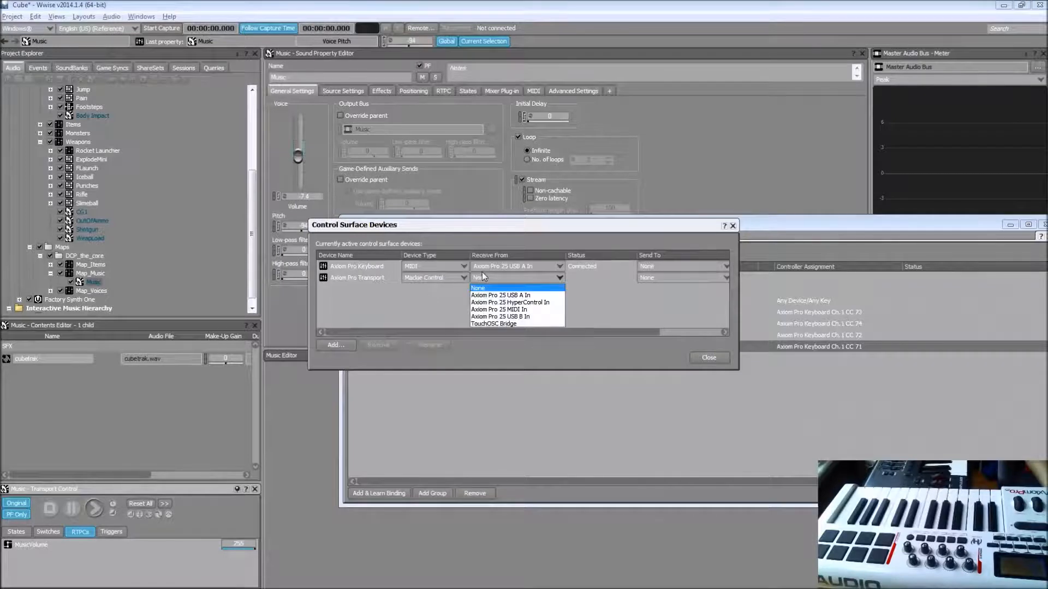
click(537, 303)
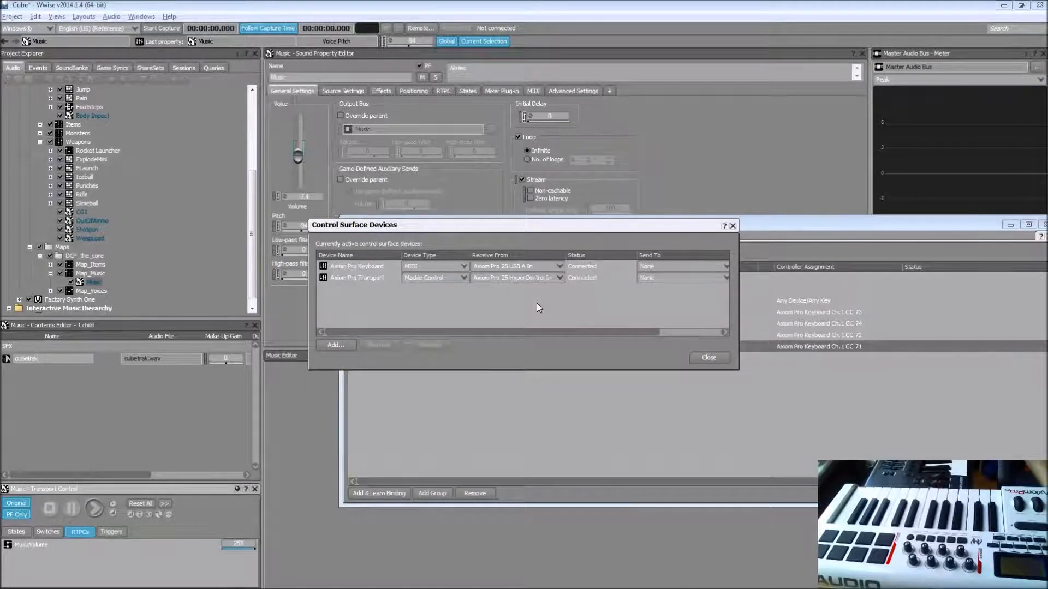
click(665, 277)
click(708, 310)
click(707, 356)
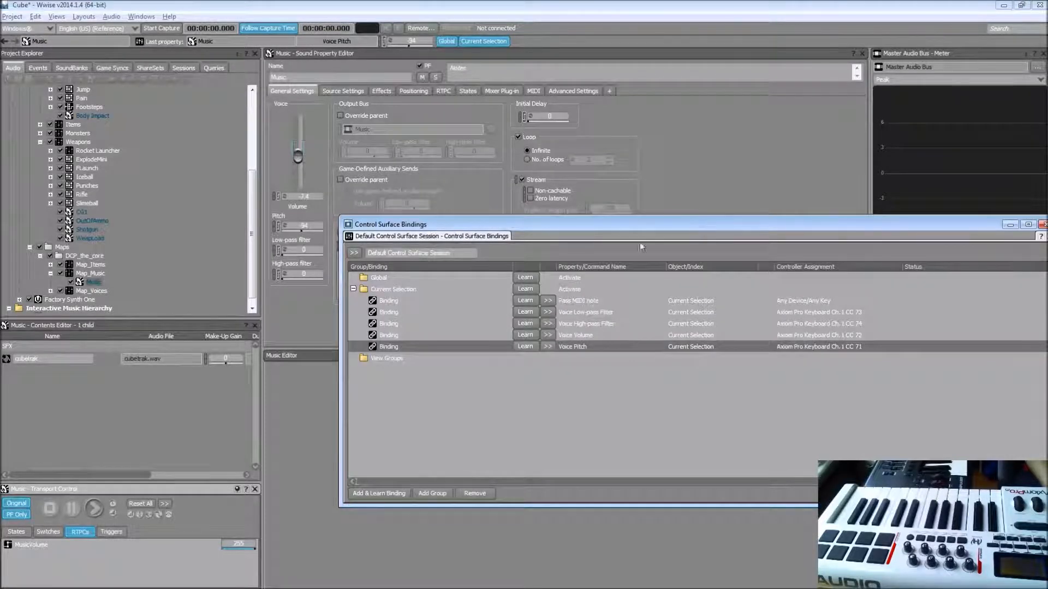
Step: Add a Current Selection binding learned from Axiom Pro Transport Ch. 16 CC 117 and assign it the Play object command
click(392, 287)
click(399, 493)
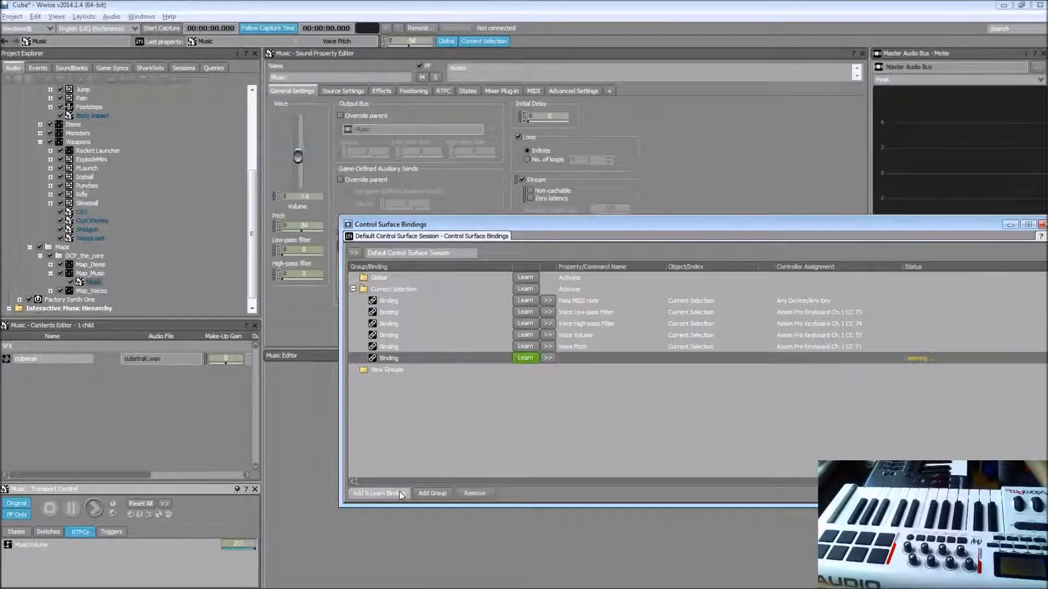
click(550, 358)
mouse_move(606, 373)
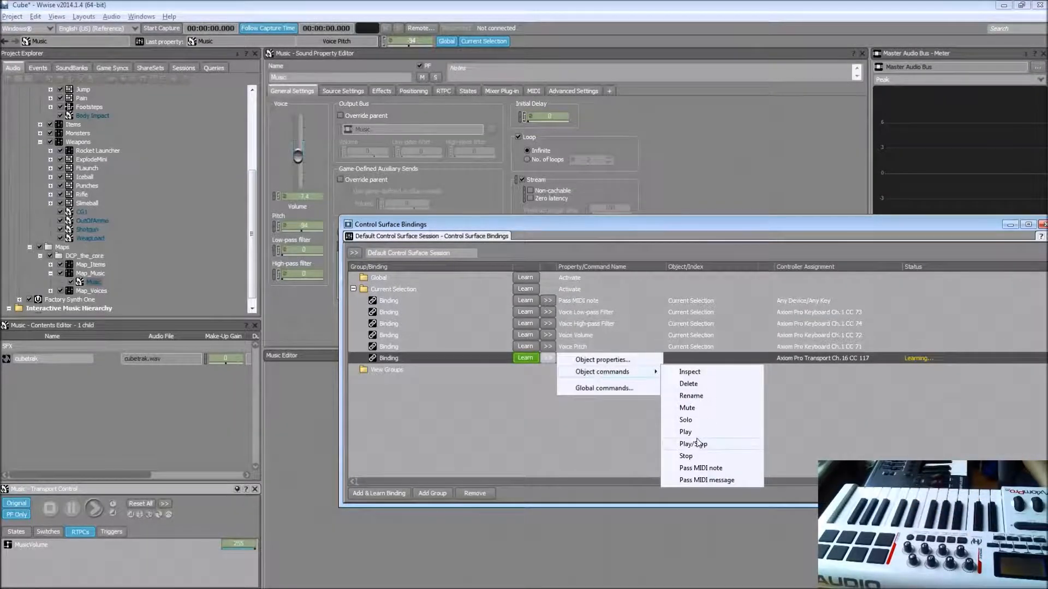
click(697, 435)
Step: Add a Current Selection binding learned from Axiom Pro Transport Ch. 16 CC 116 and assign it the Stop object command
click(375, 493)
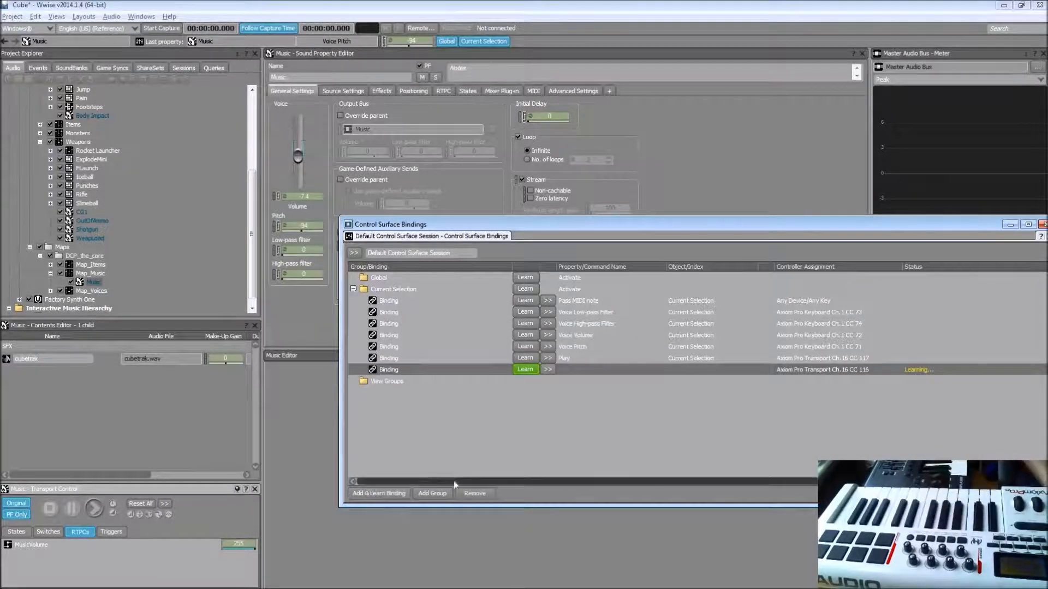
click(546, 369)
mouse_move(617, 385)
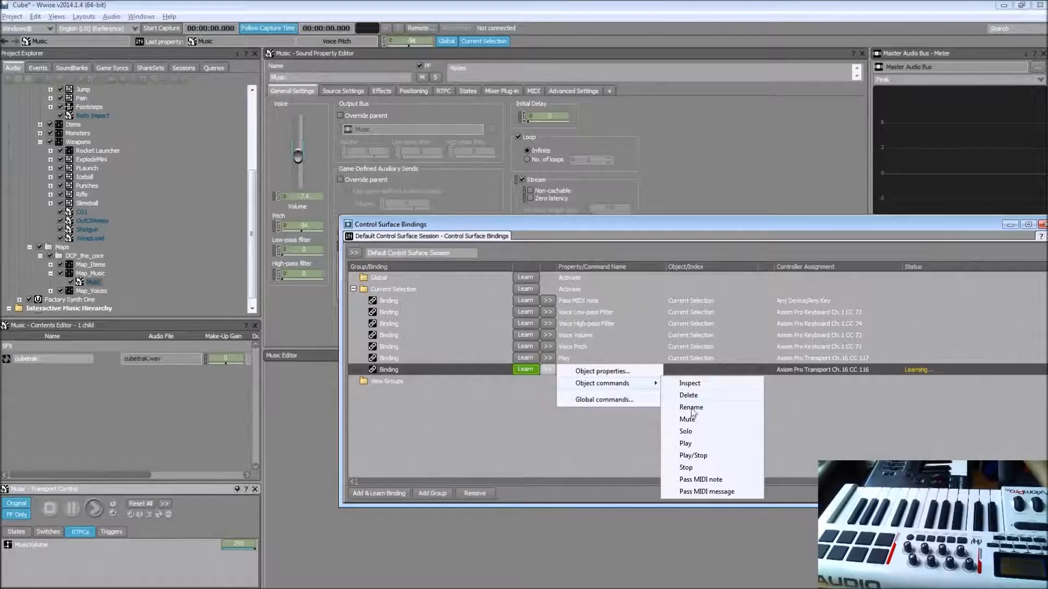
click(687, 468)
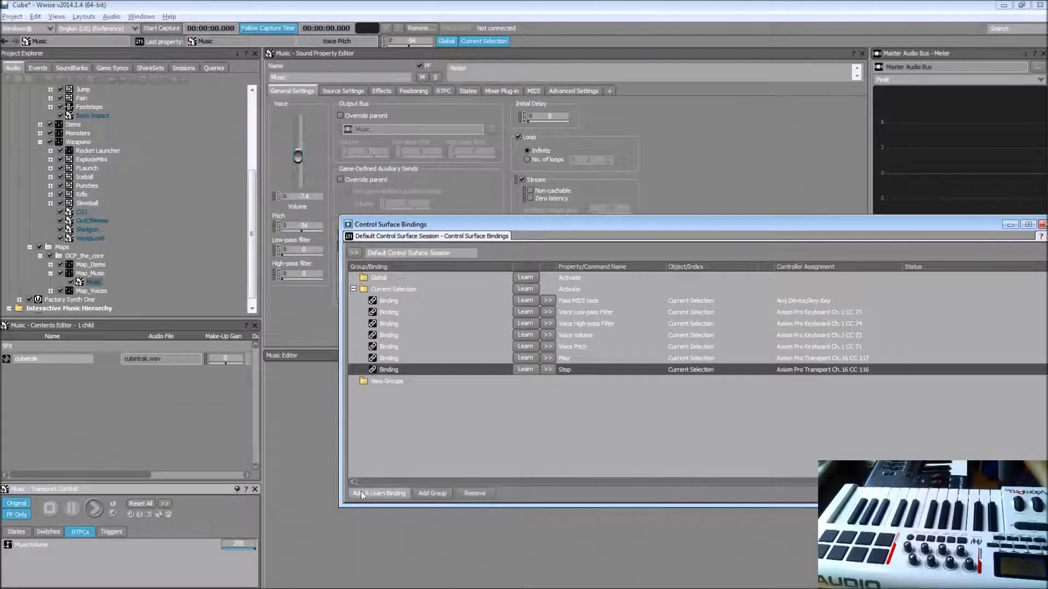
Step: Add a Current Selection binding learned from Axiom Pro Transport Ch. 16 CC 118 and assign it the Mute object command
click(378, 493)
click(549, 381)
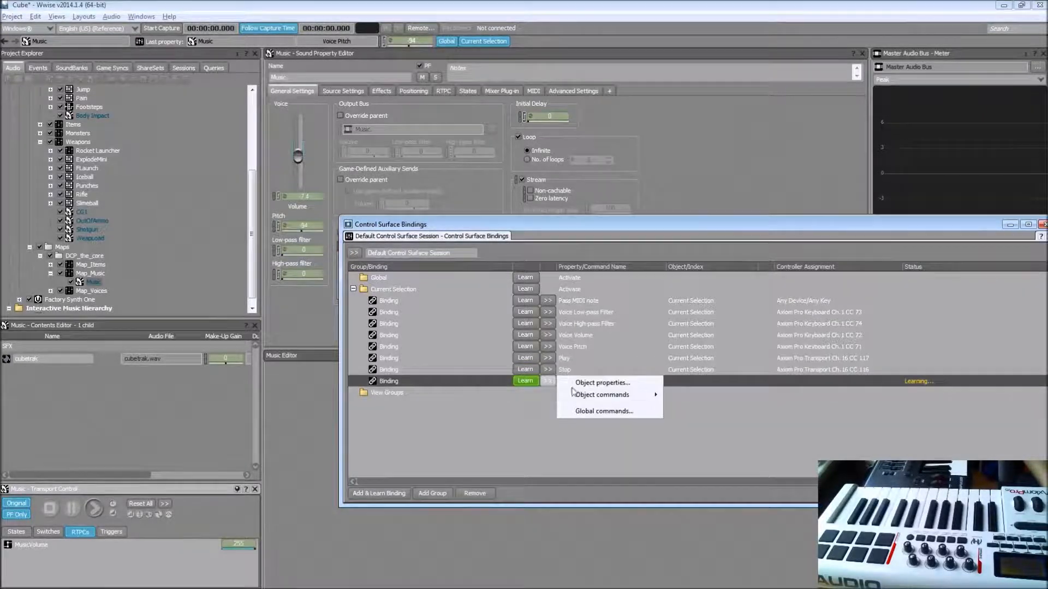
mouse_move(605, 401)
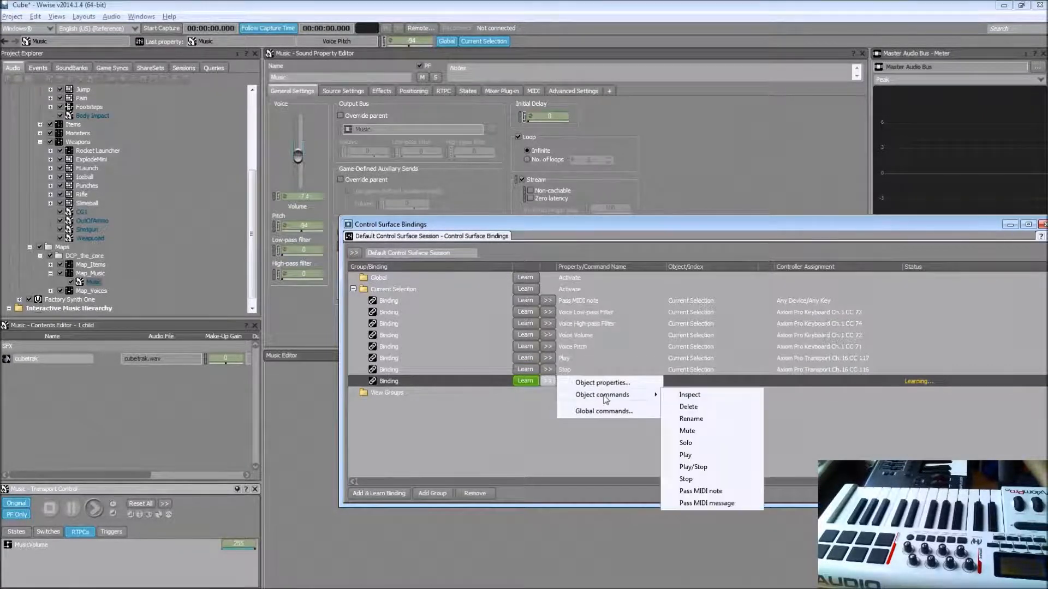
click(688, 430)
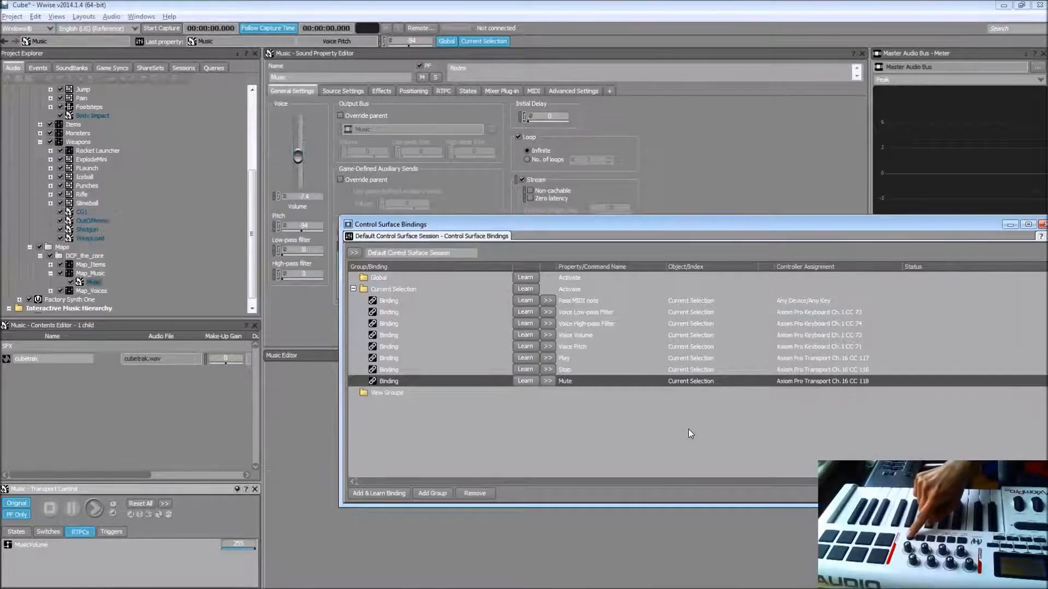
Step: Add a Current Selection binding learned from Axiom Pro Transport Ch. 16 CC 113 and assign it the Is Looping Enabled property from the Loop settings
click(356, 492)
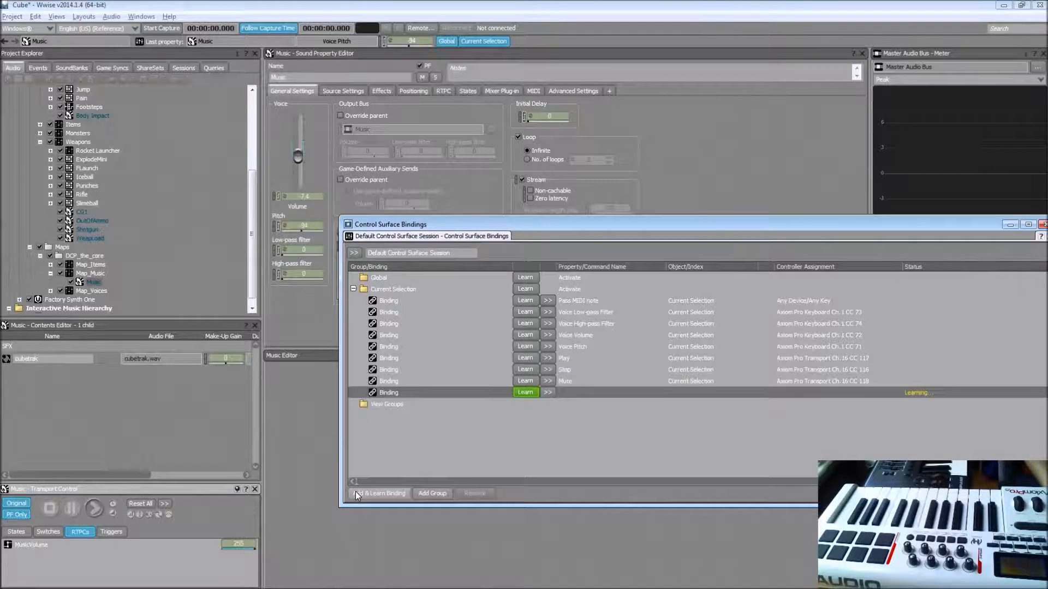
click(543, 392)
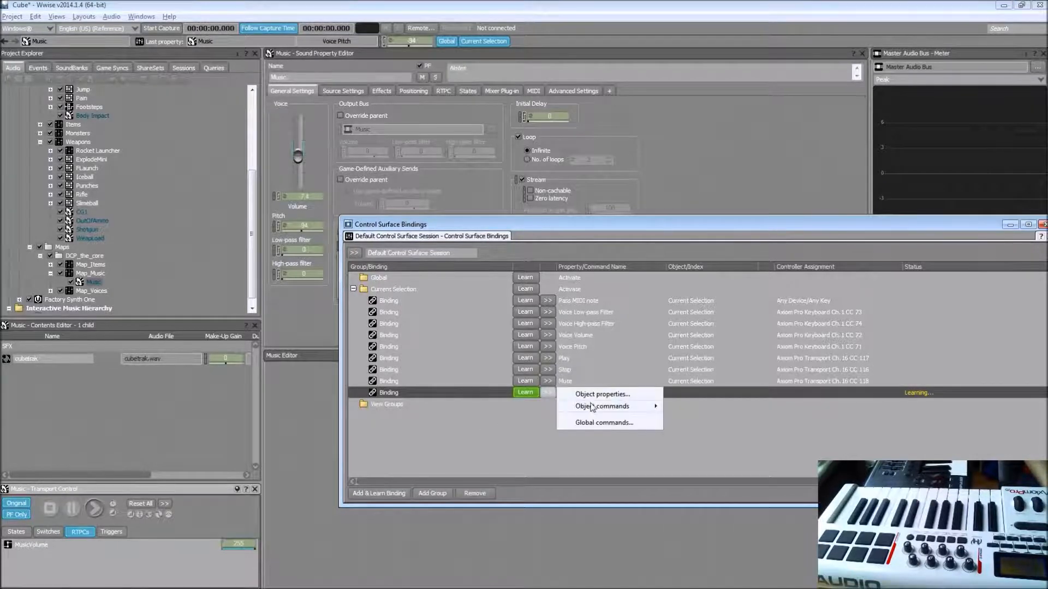
mouse_move(601, 405)
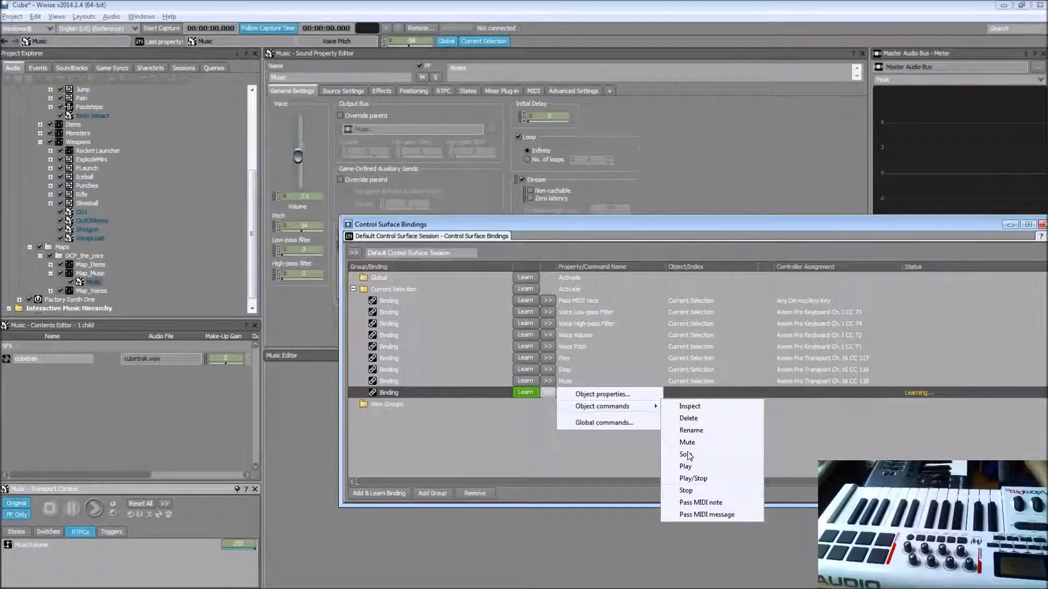
click(645, 397)
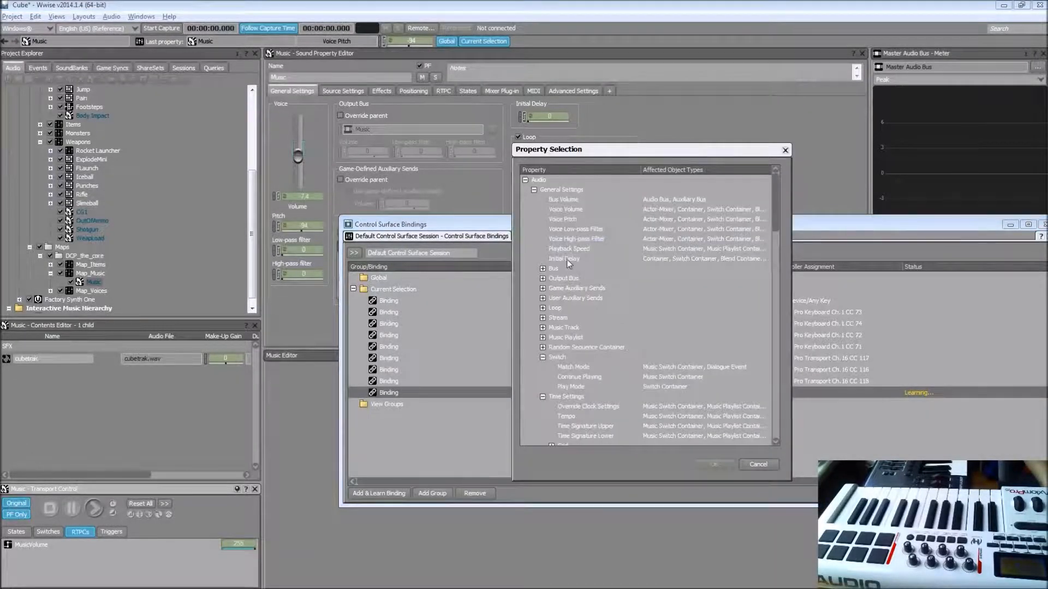
double_click(555, 308)
click(614, 318)
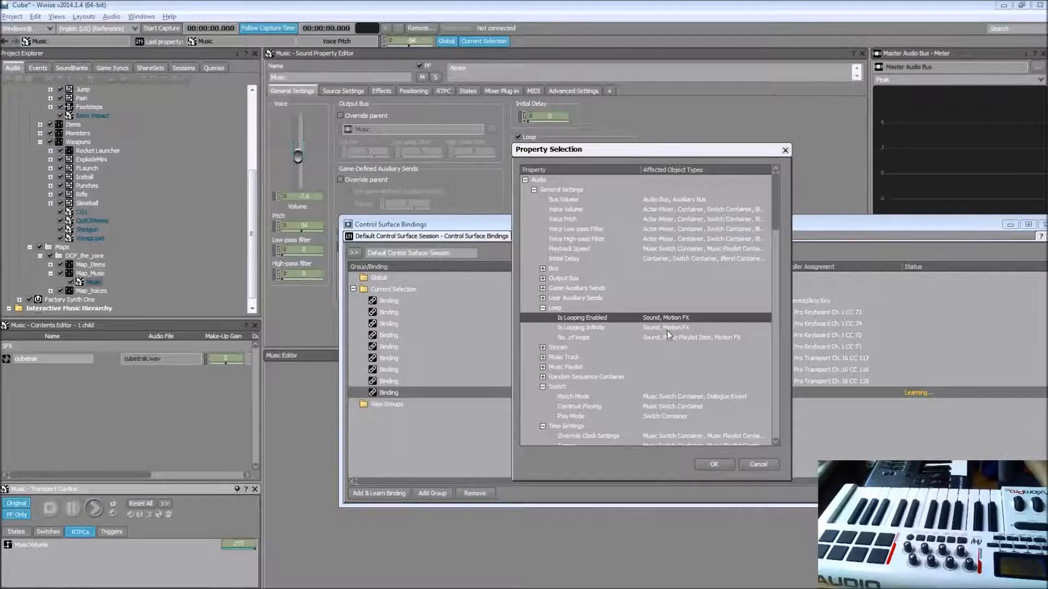
click(710, 467)
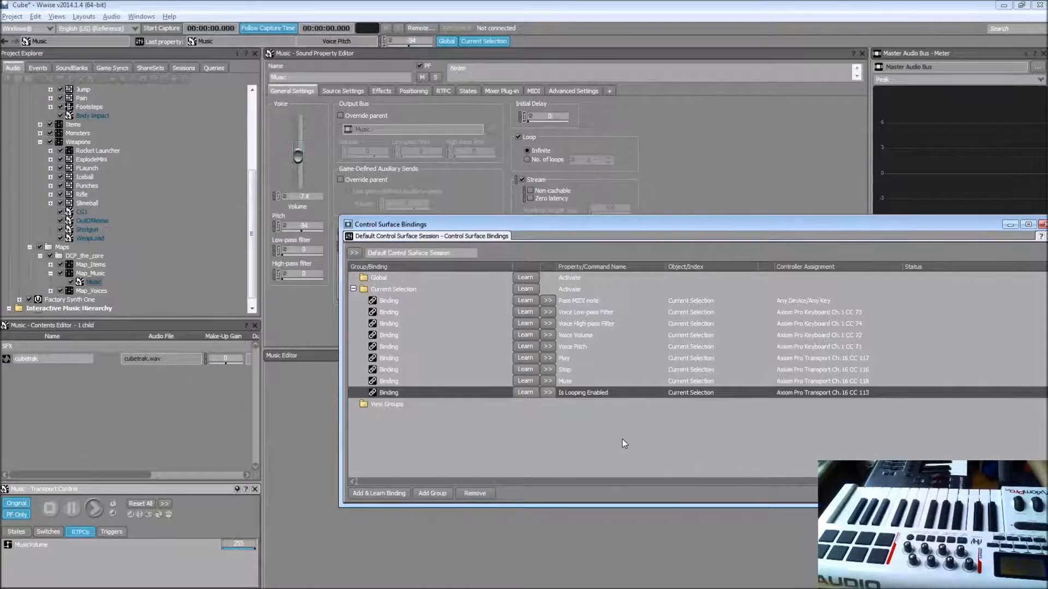
Step: Select Music, Rocket Launcher, Pain and Body Impact in turn to try the Current Selection bindings on different object types
click(100, 283)
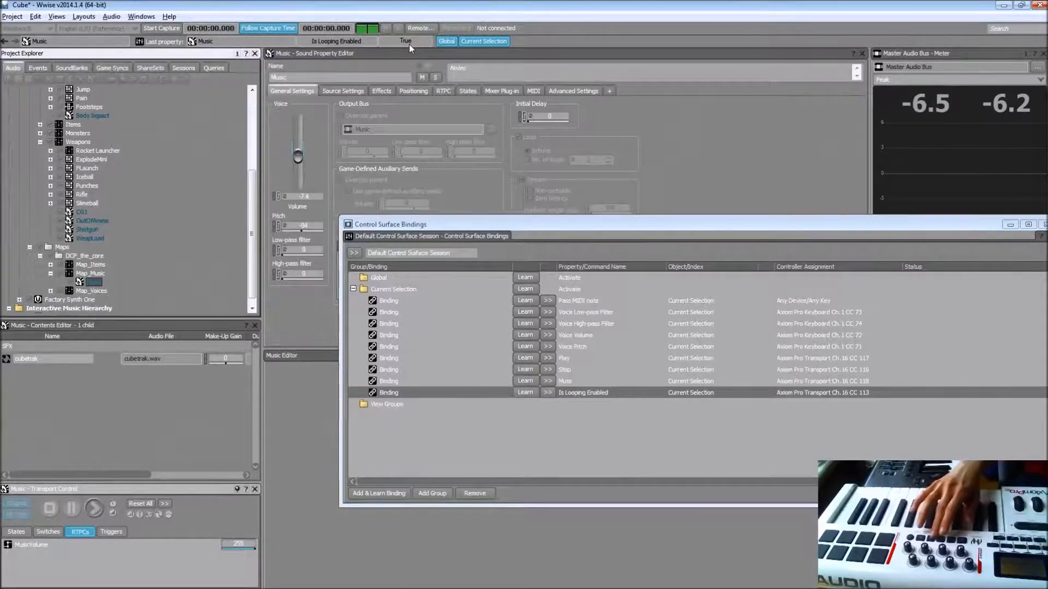
click(113, 152)
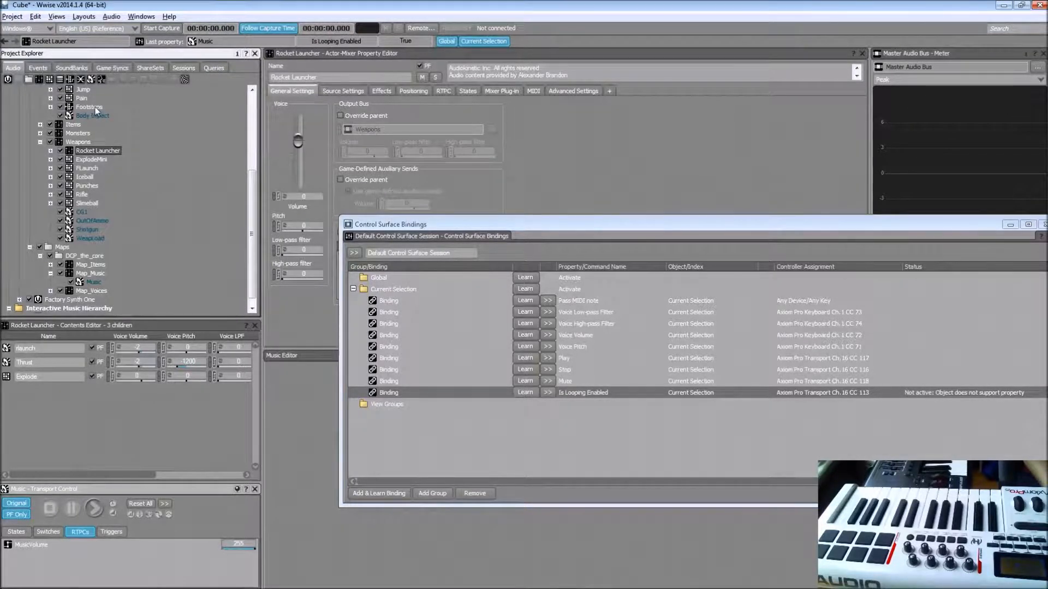
click(81, 99)
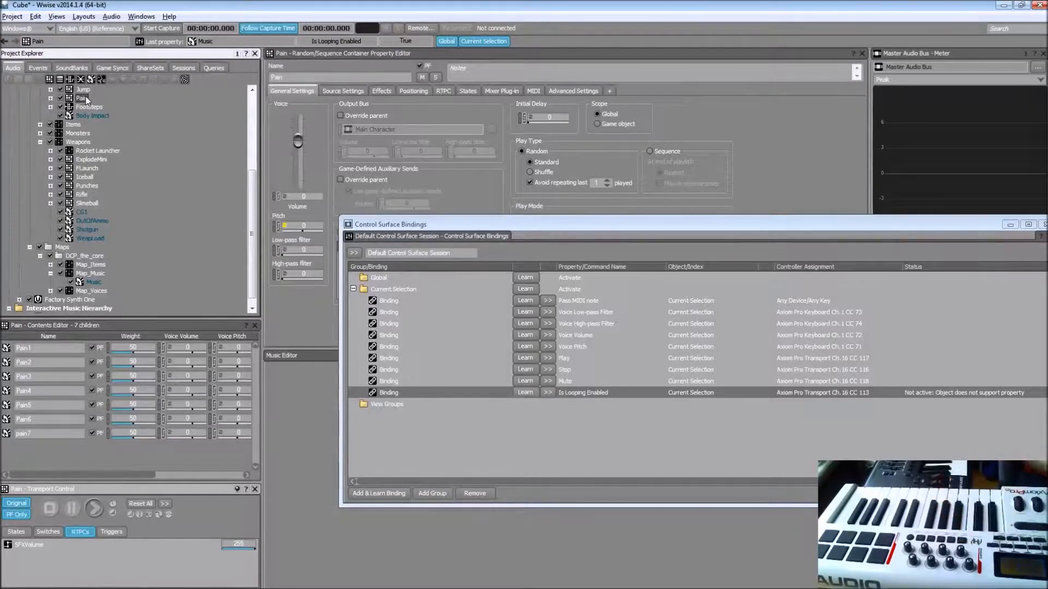
click(90, 116)
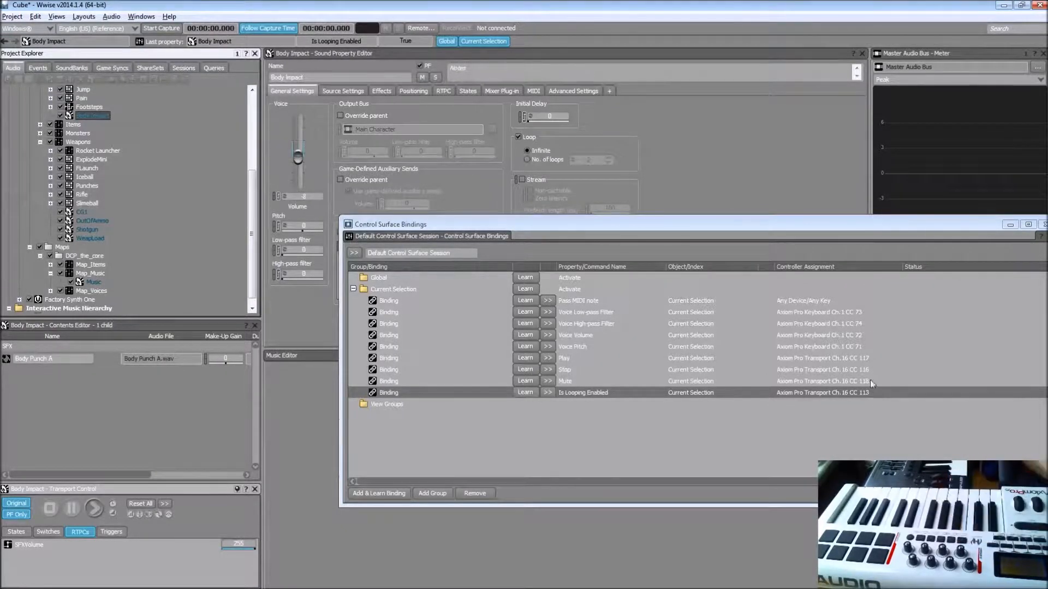
click(539, 156)
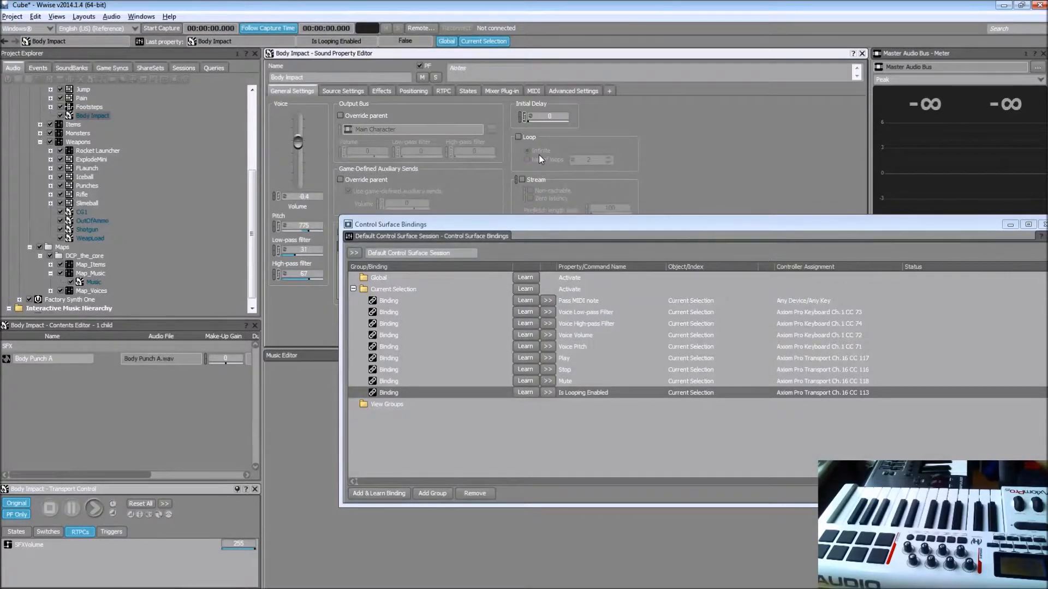
Step: Select the Global bindings group, switch to the layout with the Mixing Desk and Soundcaster, and make the Mixing Desk the active view
click(385, 277)
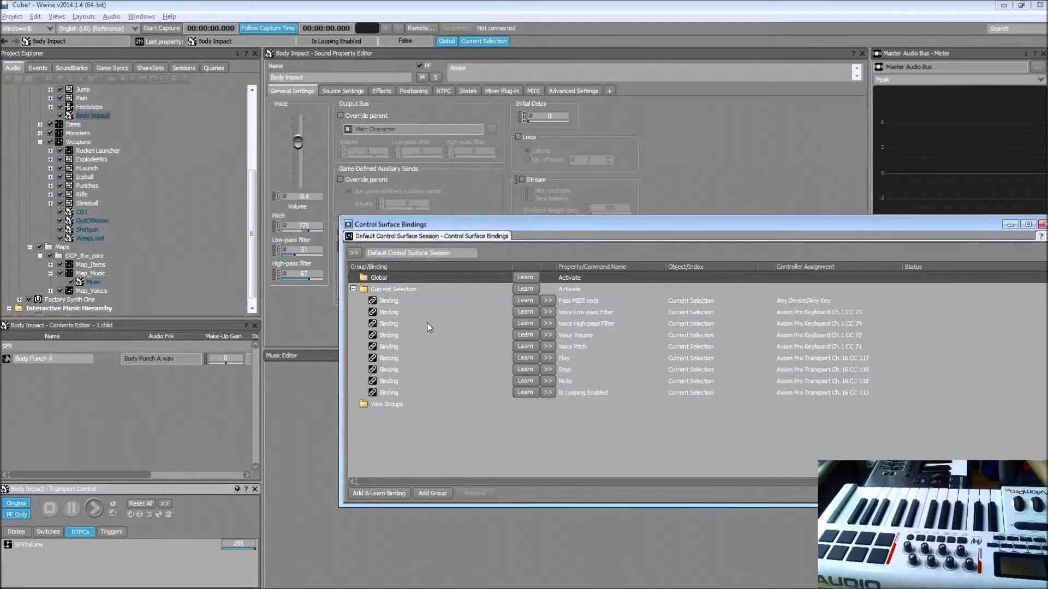
drag(484, 223, 550, 228)
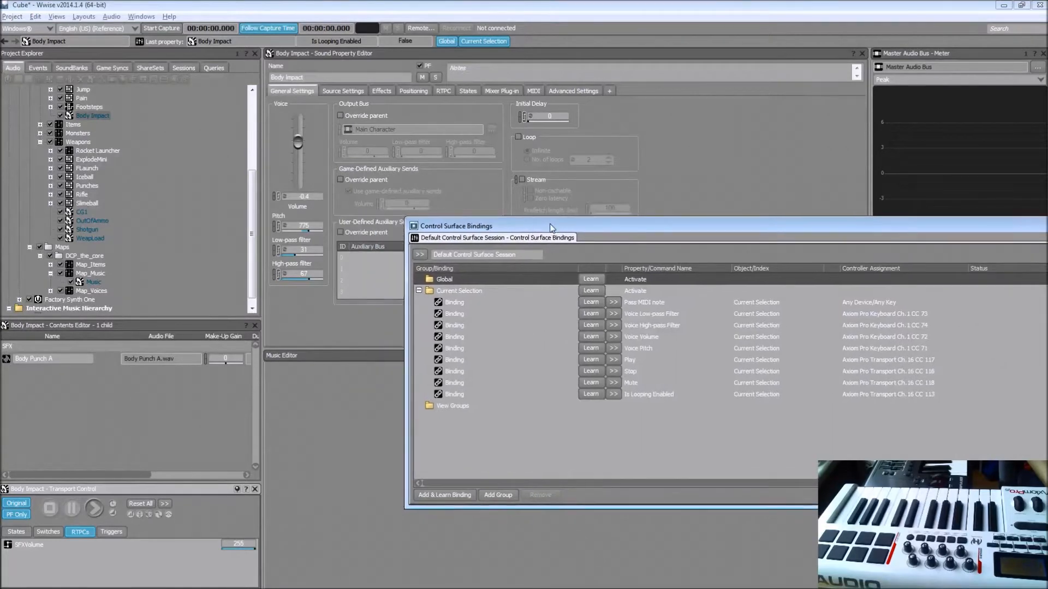
key(F5)
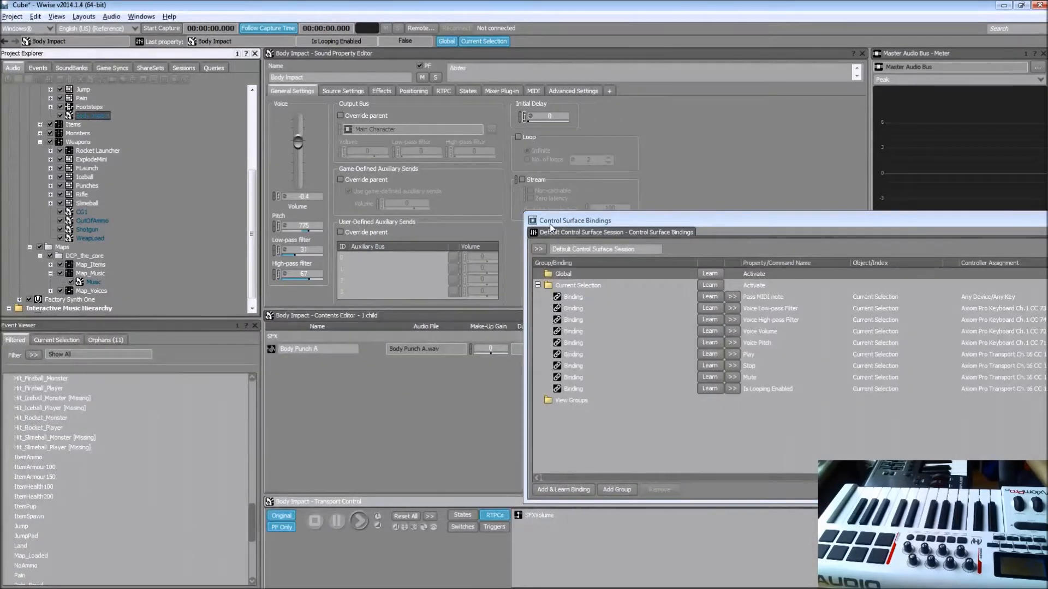
key(F8)
click(338, 550)
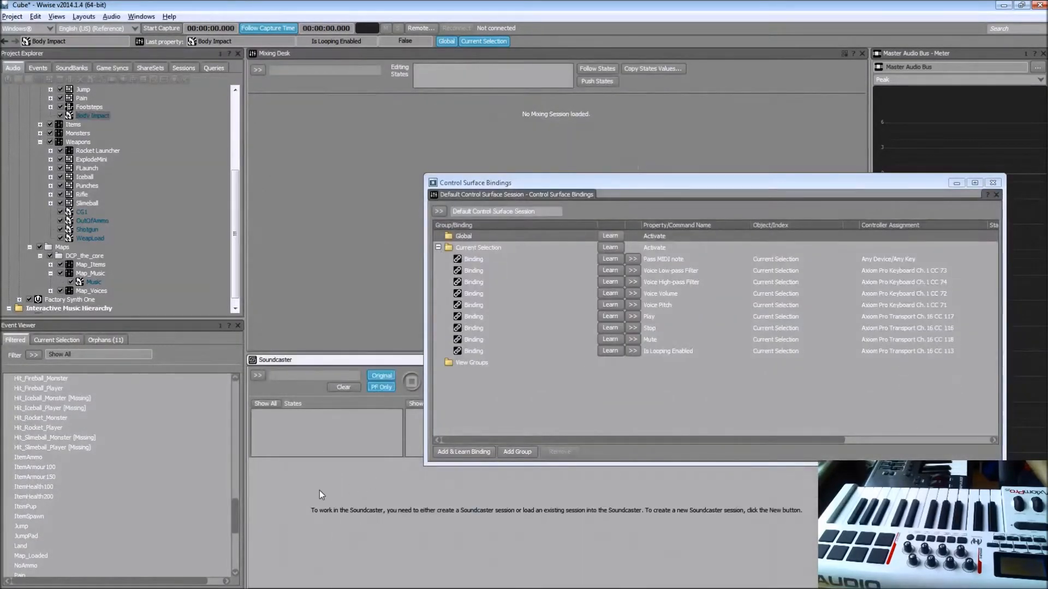
click(290, 191)
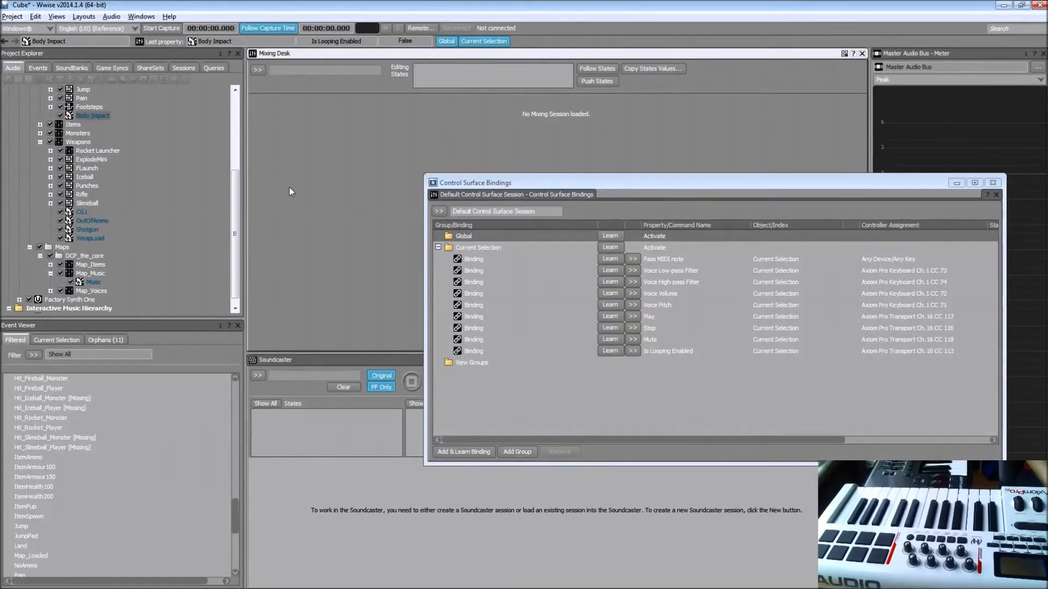